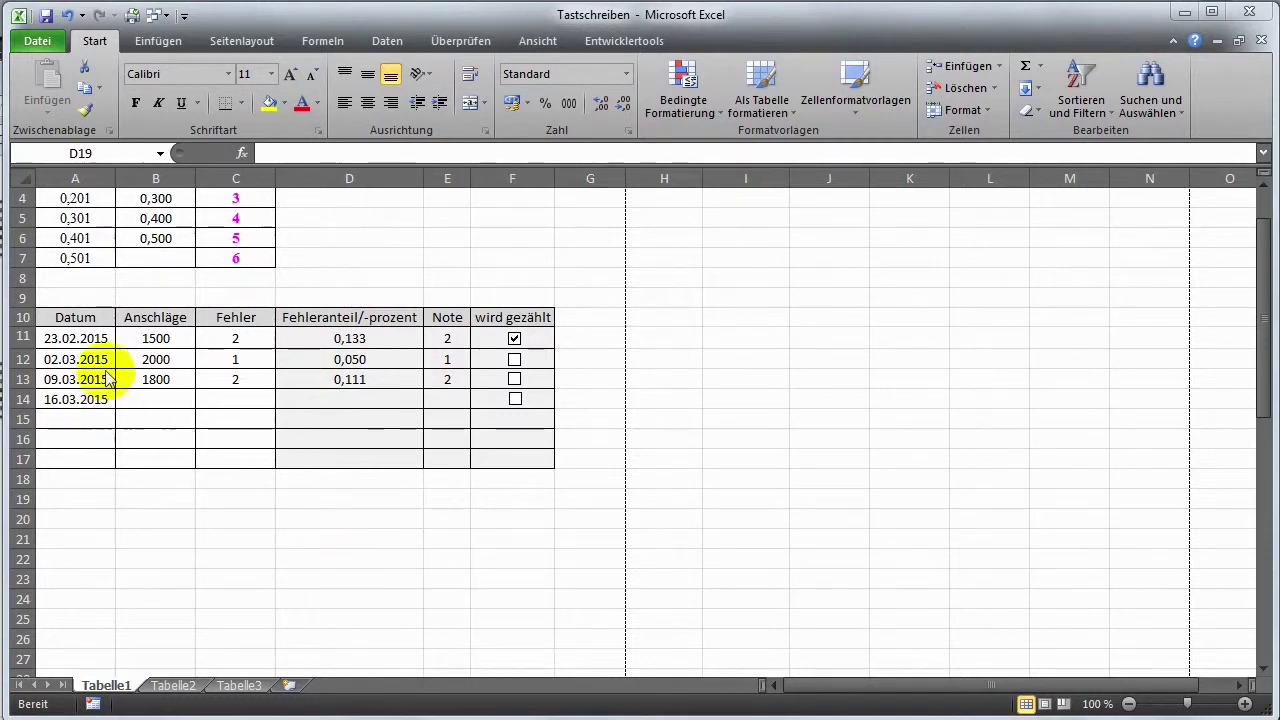
Select the Datum and Anschläge columns with headers, A10:B17
mouse_move(78, 320)
mouse_down()
mouse_move(147, 415)
mouse_move(144, 452)
mouse_up()
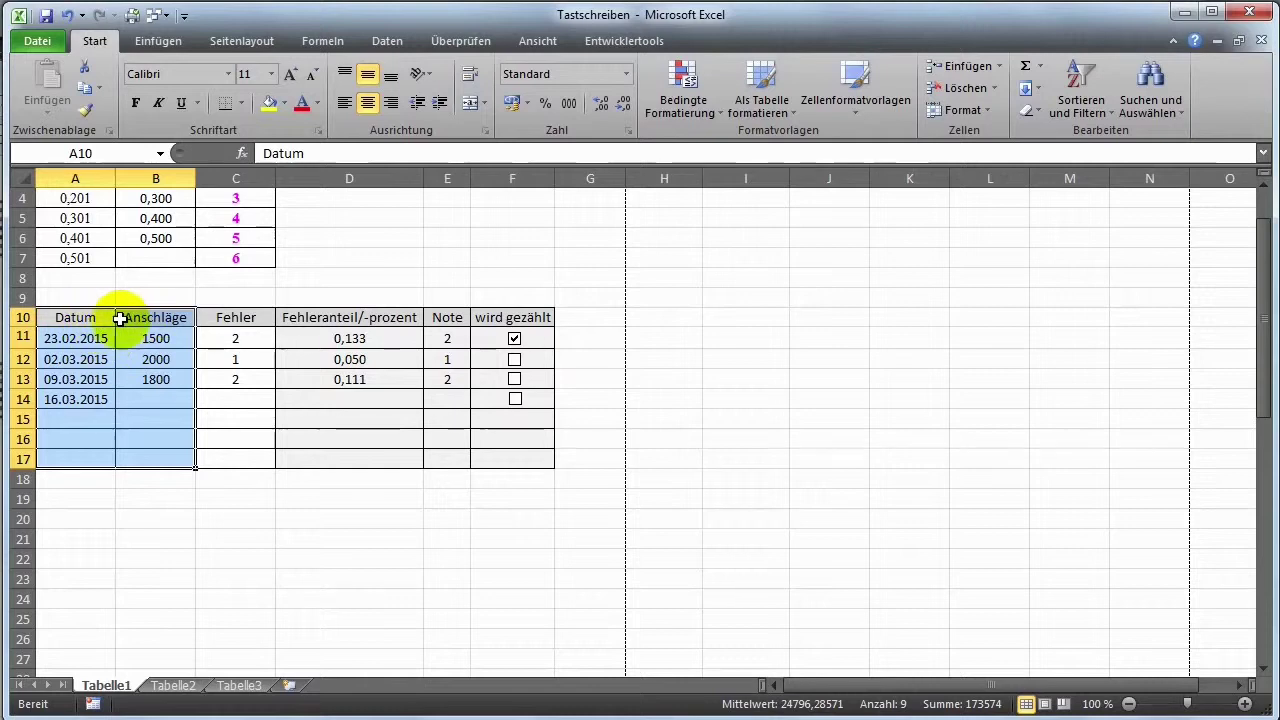
Insert a clustered 2D column chart (gruppierte Säulen) from the selected data
click(171, 48)
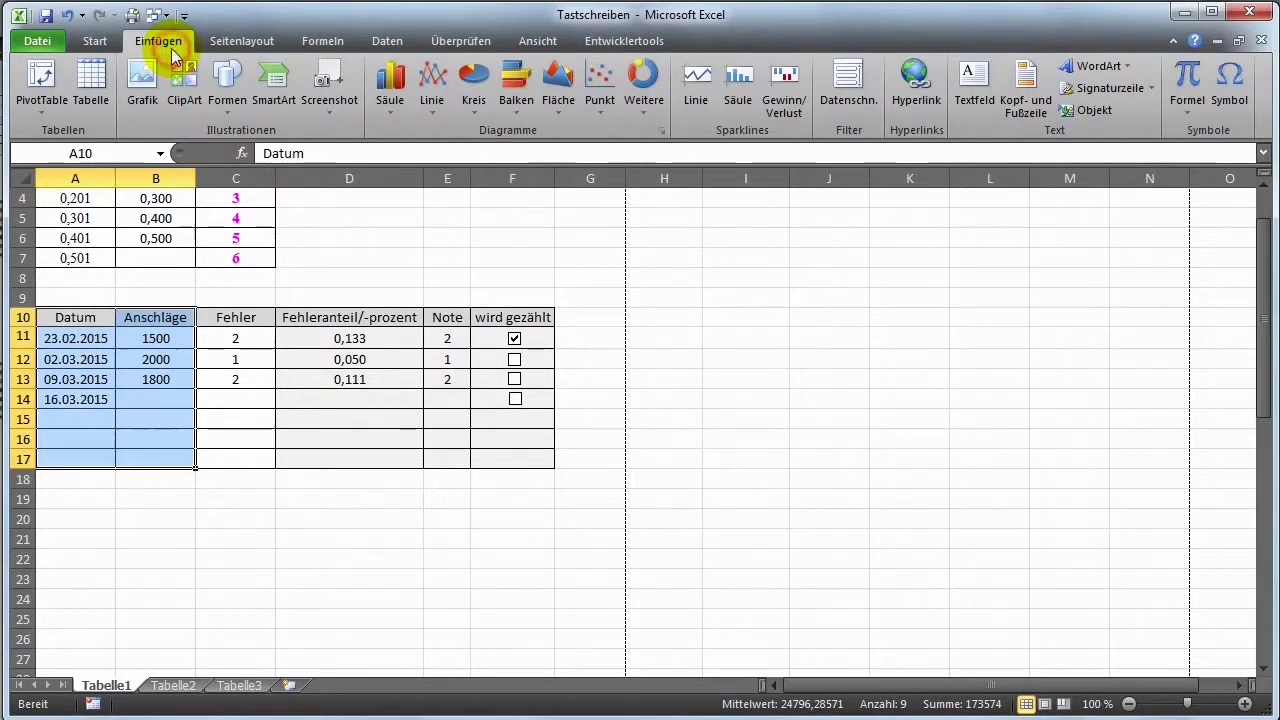
click(405, 86)
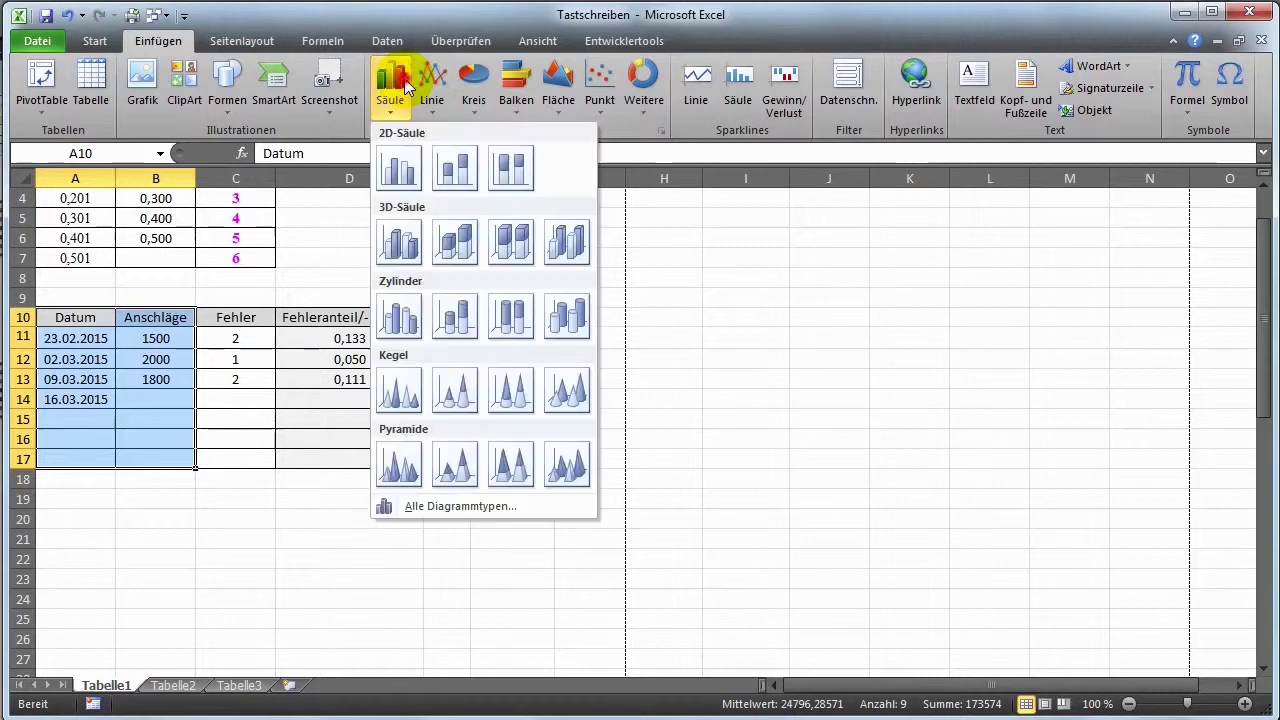
click(399, 168)
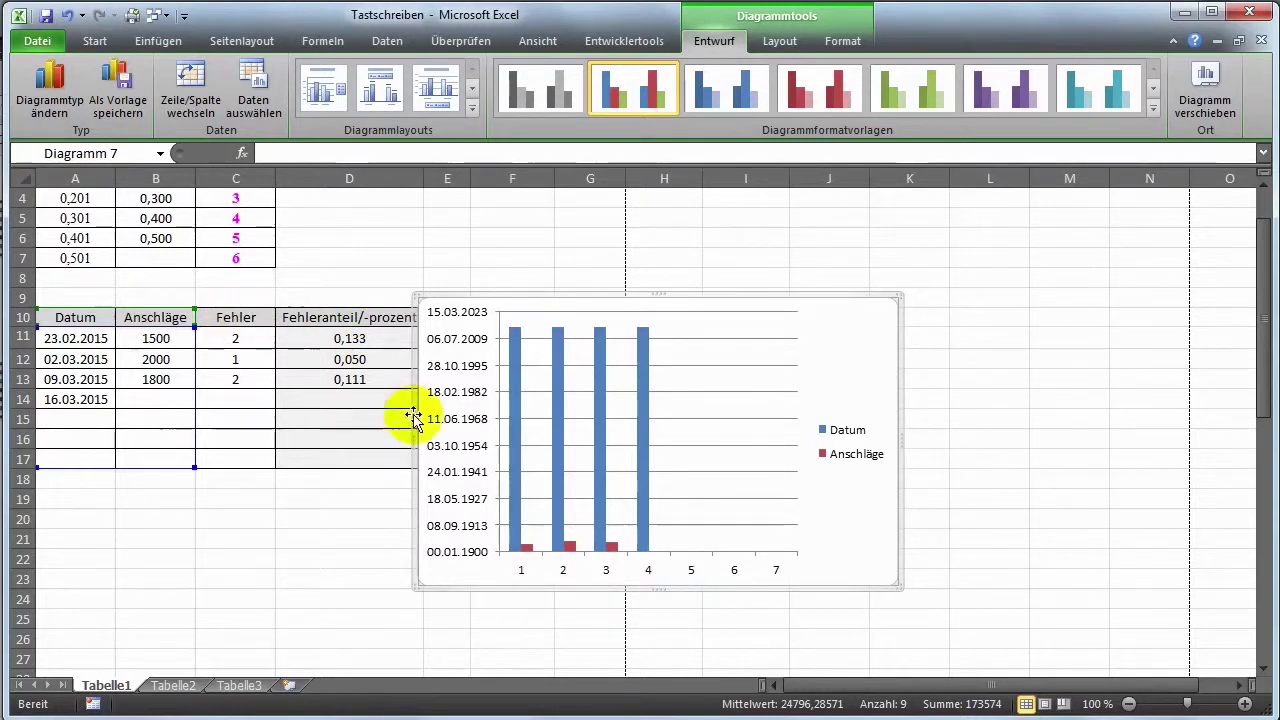
In the chart's data source, remove both the Datum and Anschläge series
right_click(541, 437)
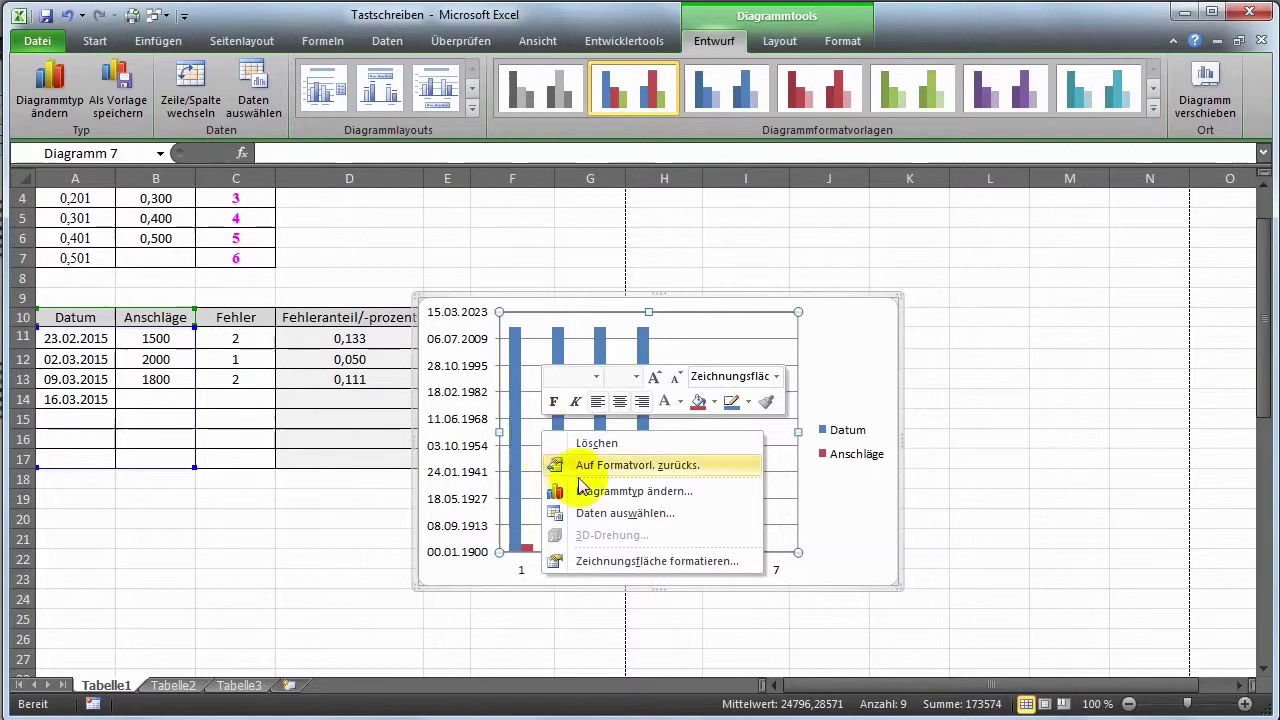
click(608, 513)
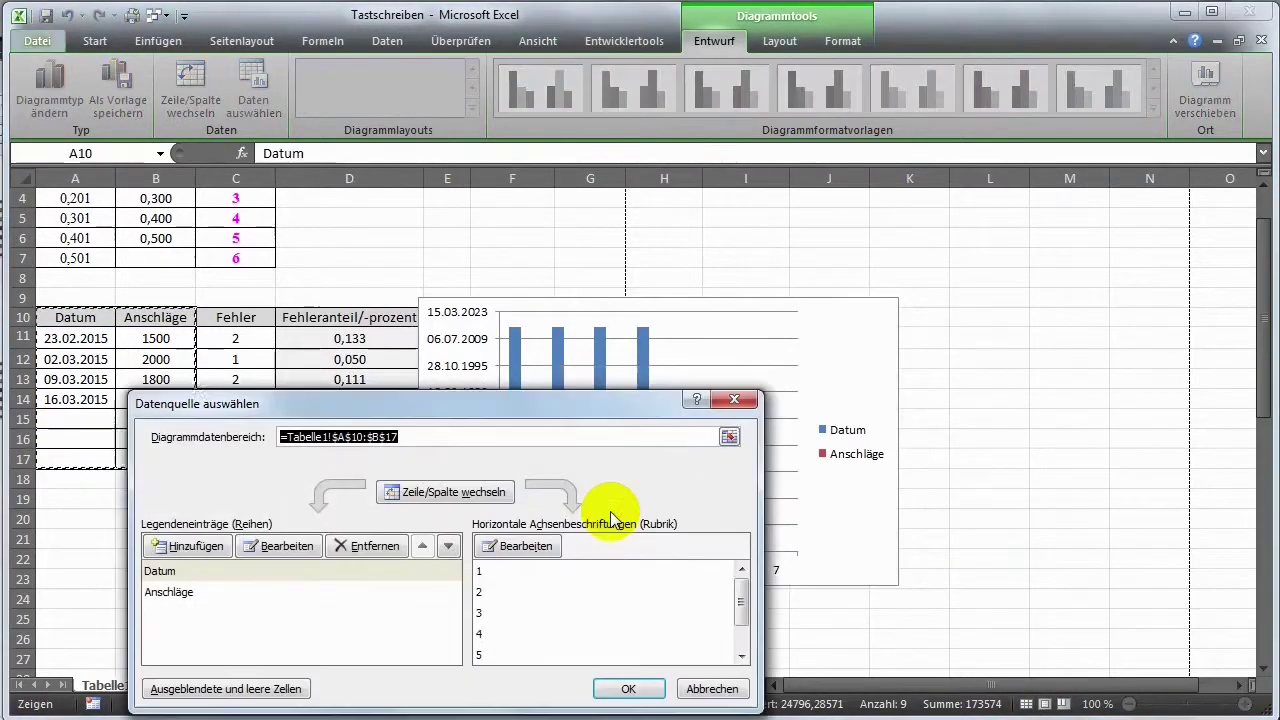
click(165, 571)
click(366, 546)
click(367, 546)
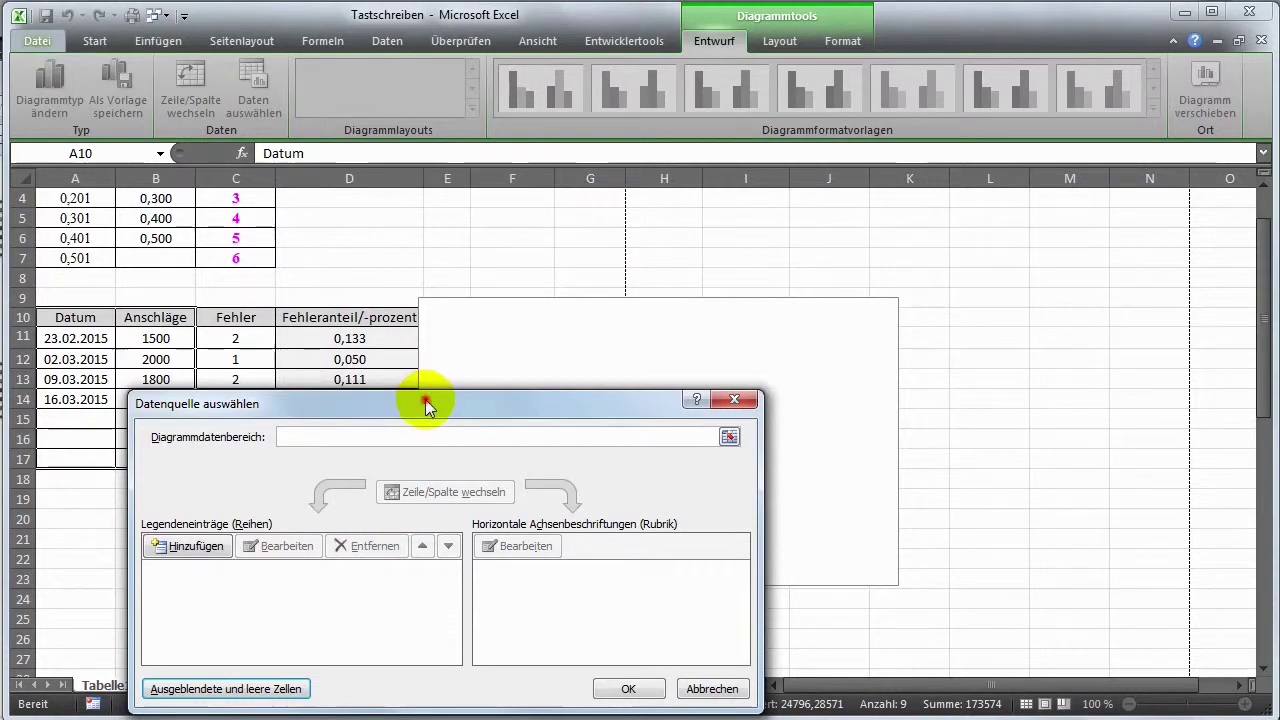
drag(425, 399, 740, 284)
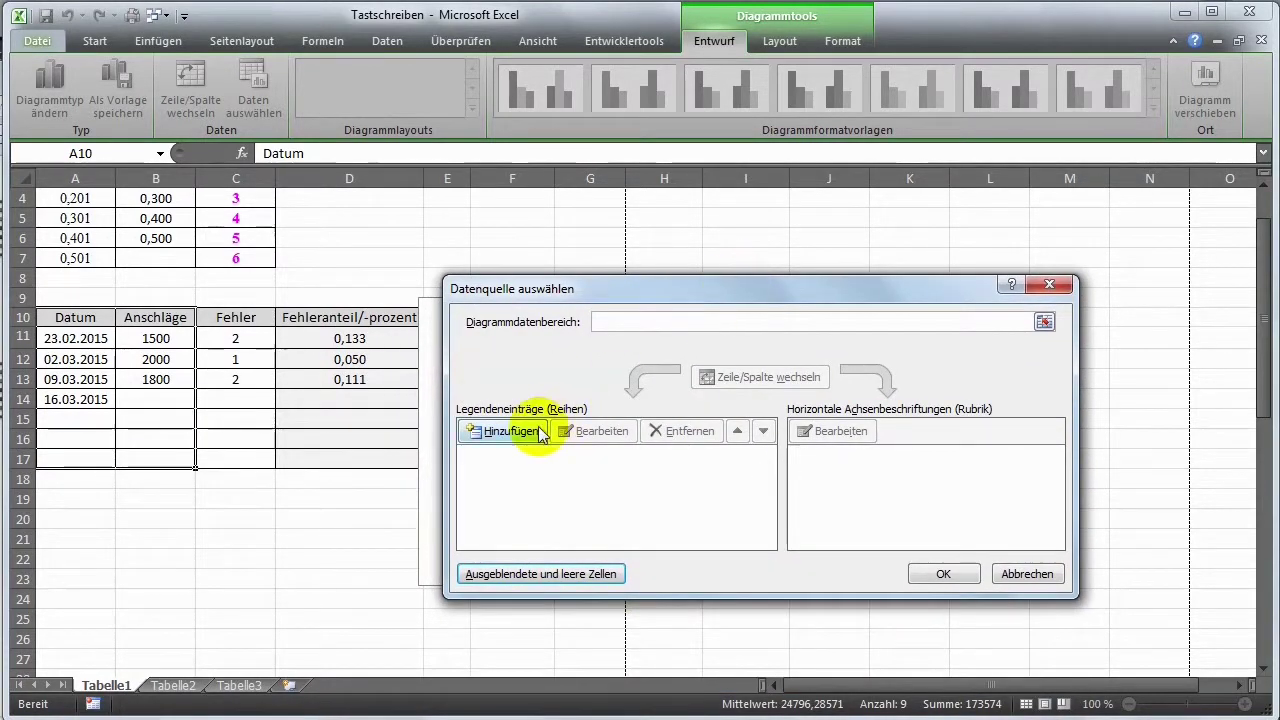
Add a new series named from B10 with values B11:B17
click(486, 430)
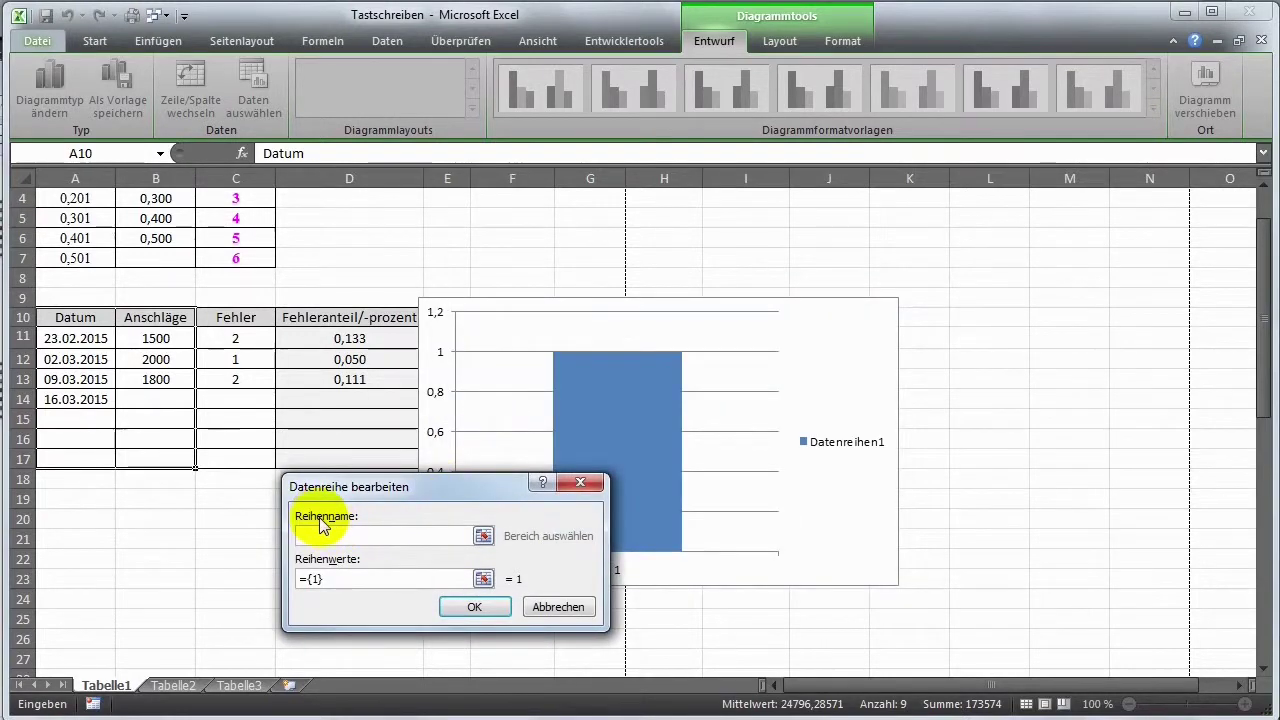
click(165, 318)
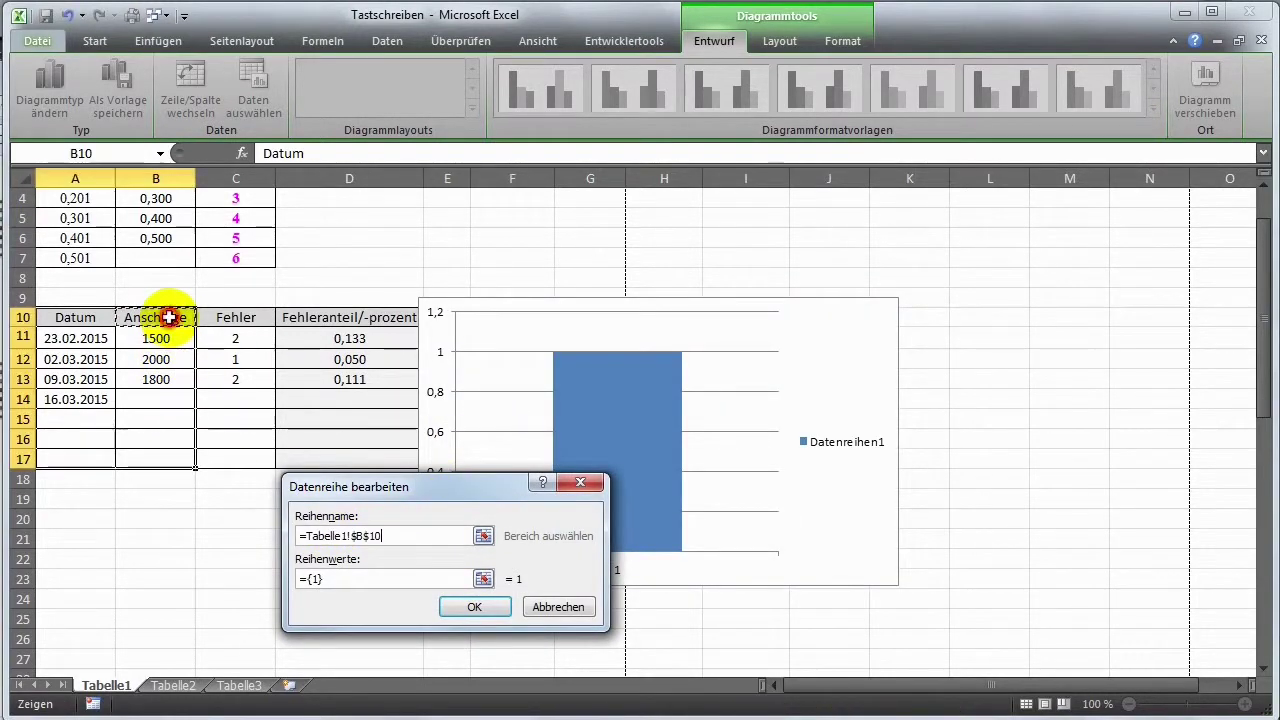
click(328, 579)
drag(328, 579, 283, 587)
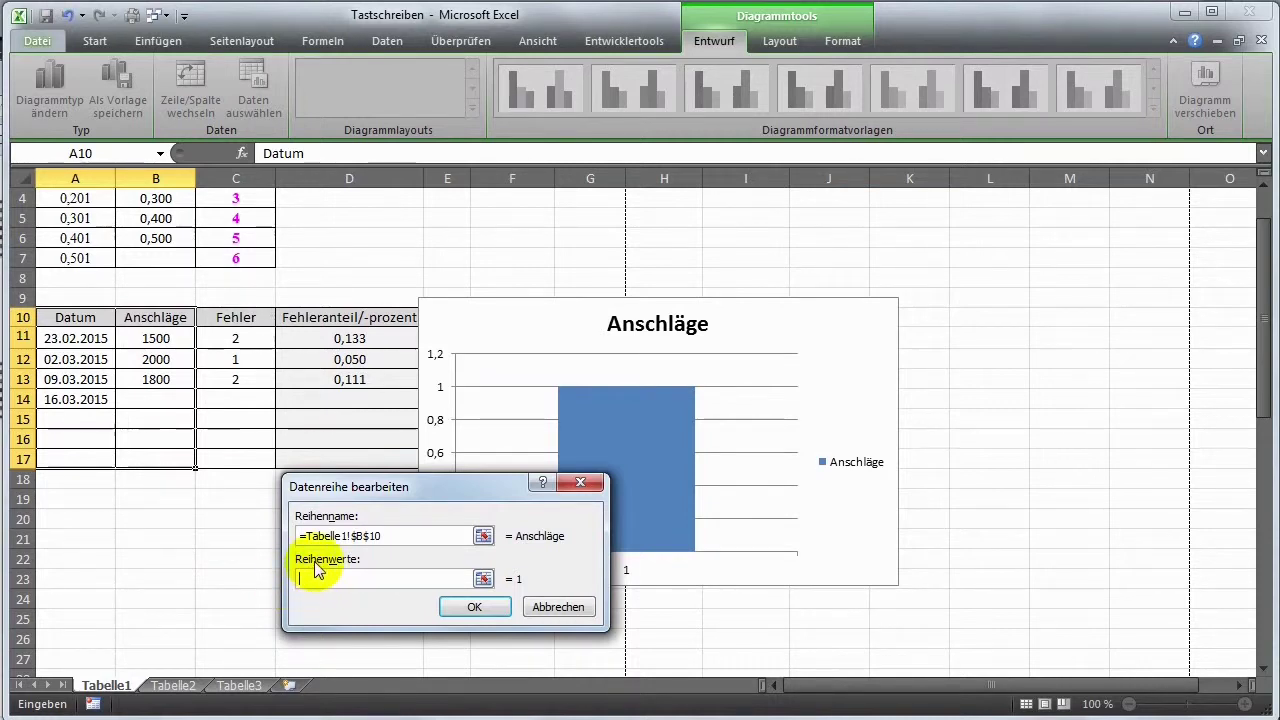
click(165, 340)
drag(170, 343, 177, 455)
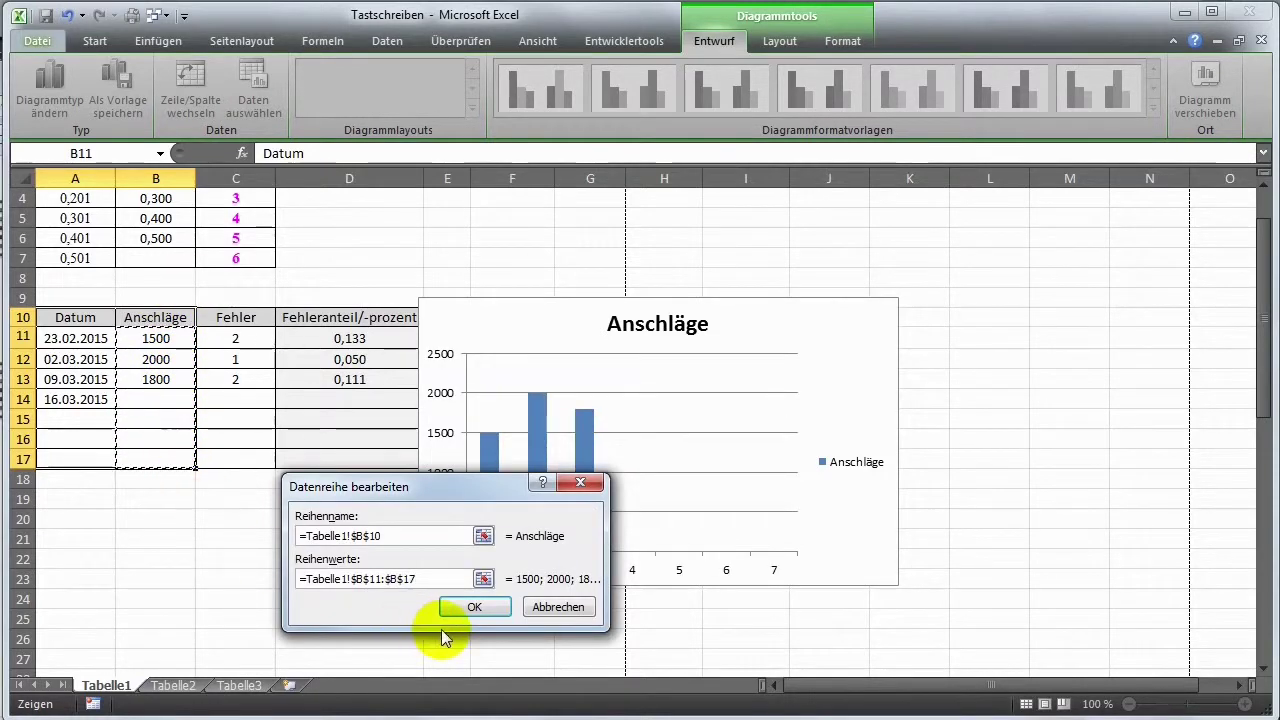
click(473, 608)
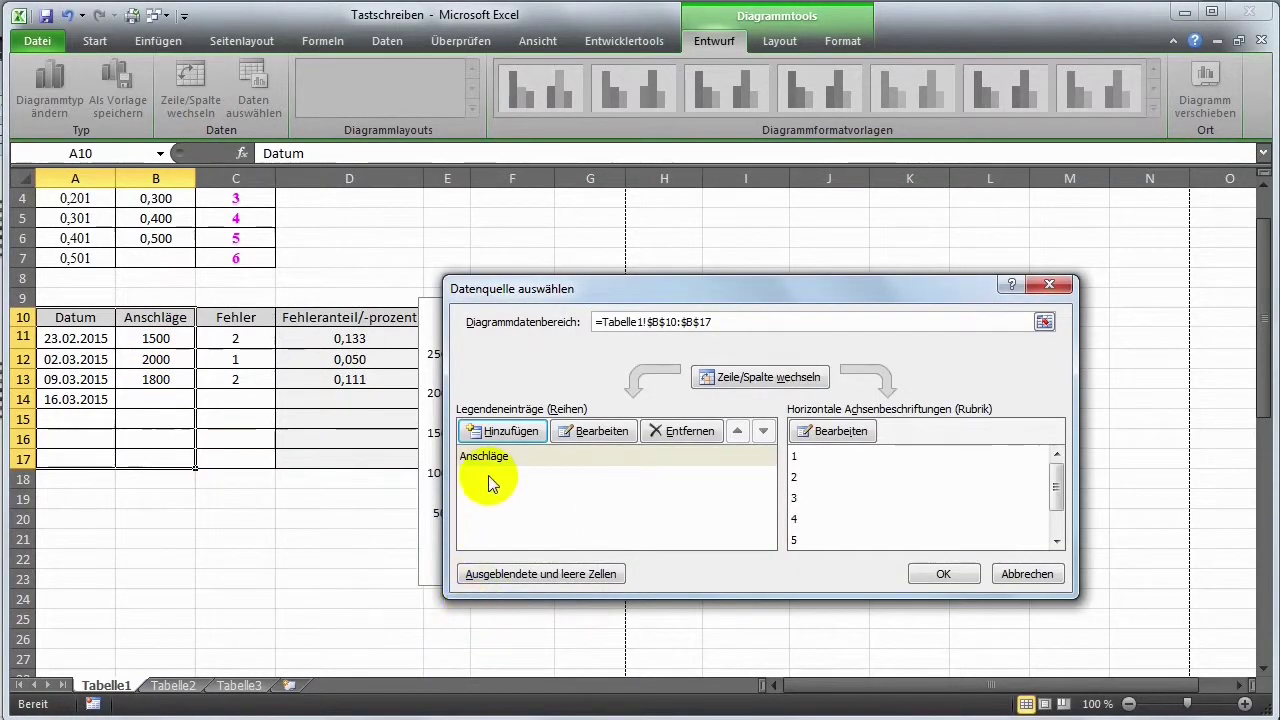
Add the Fehler series with name C10 and values C11:C17
click(506, 432)
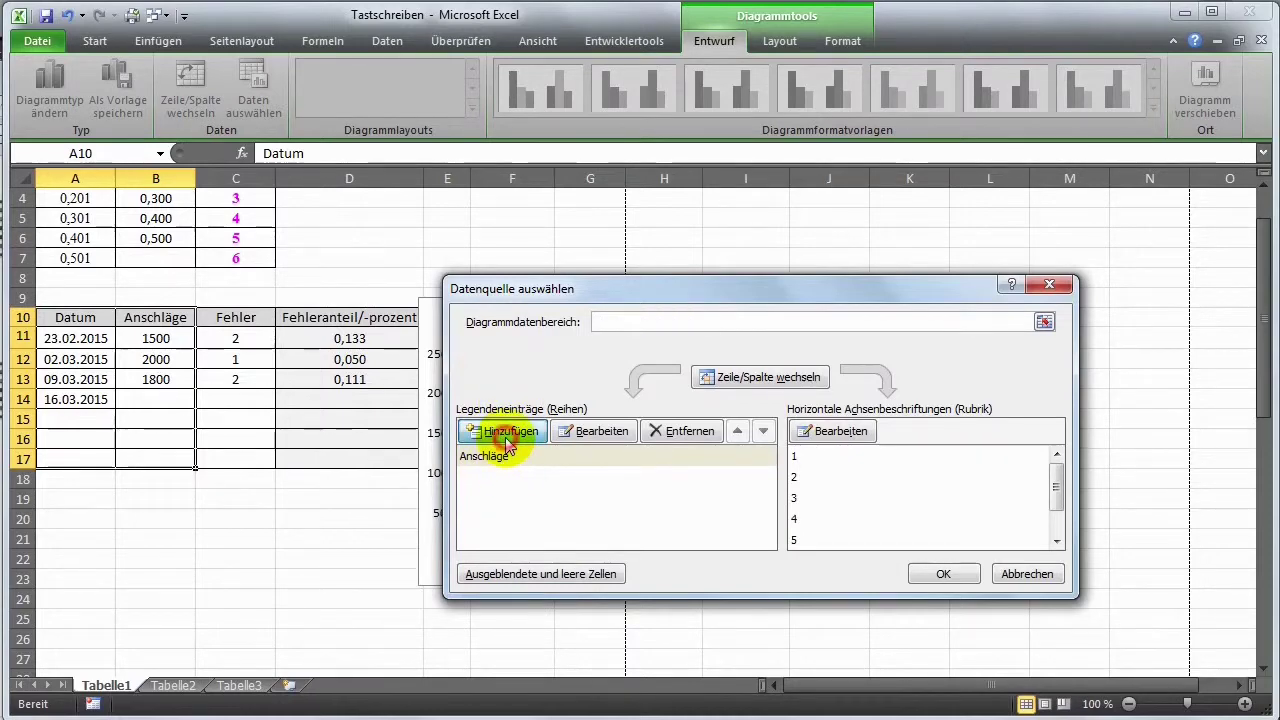
click(232, 318)
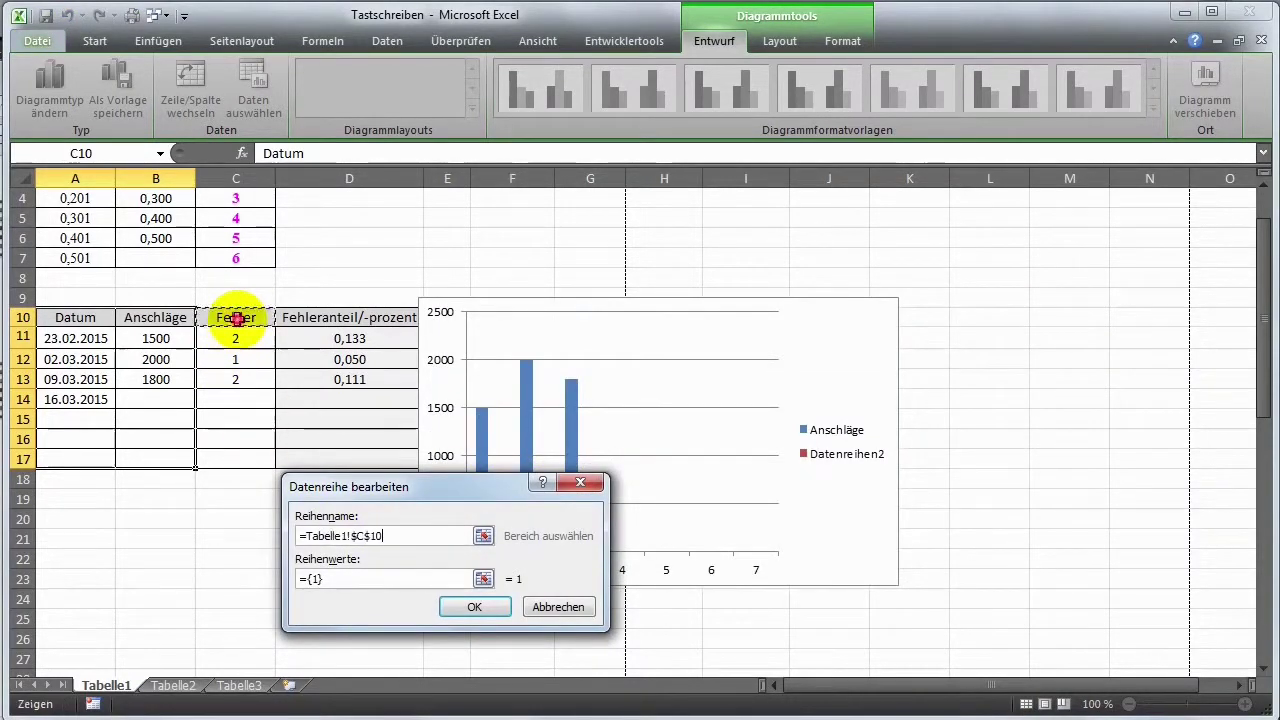
drag(326, 579, 290, 579)
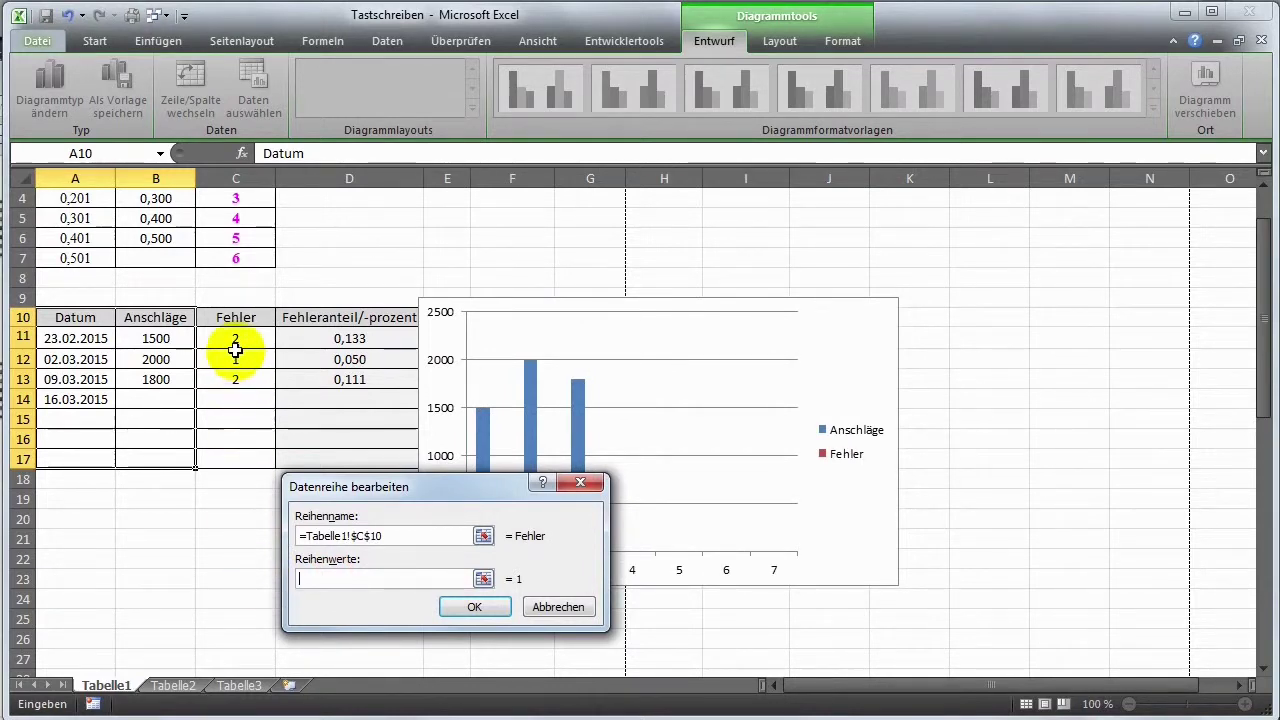
drag(233, 338, 240, 449)
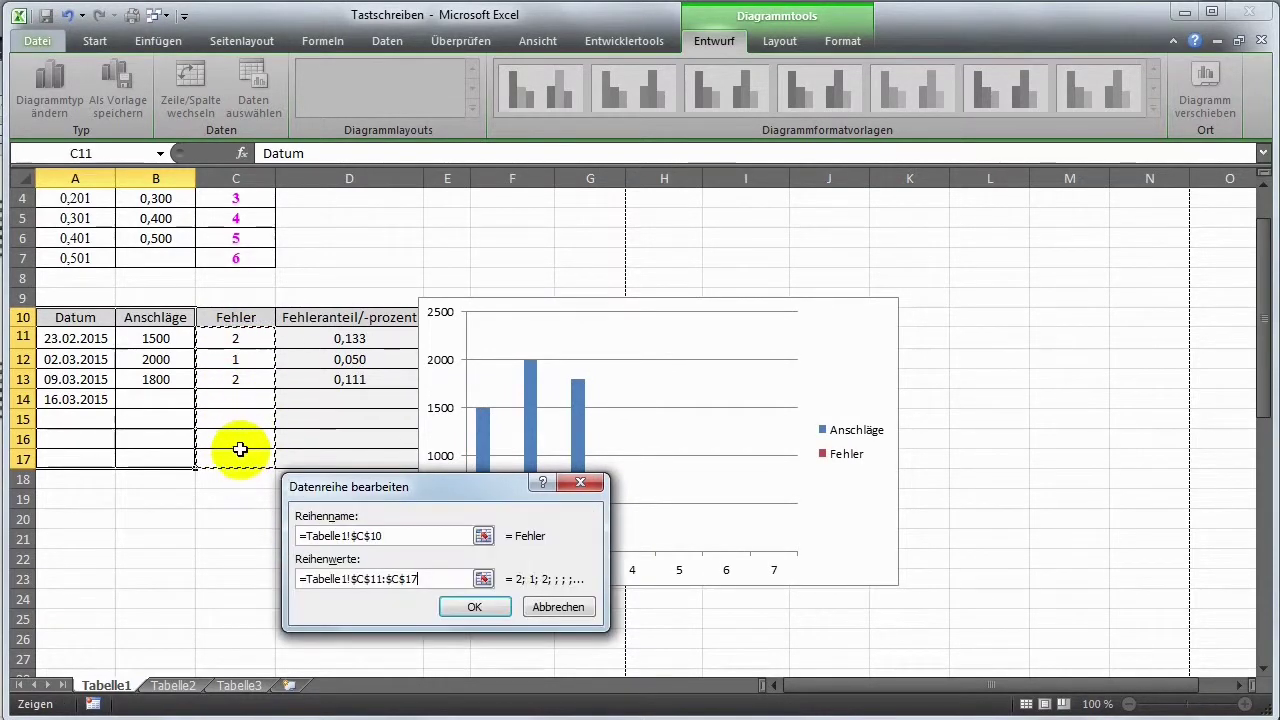
click(466, 605)
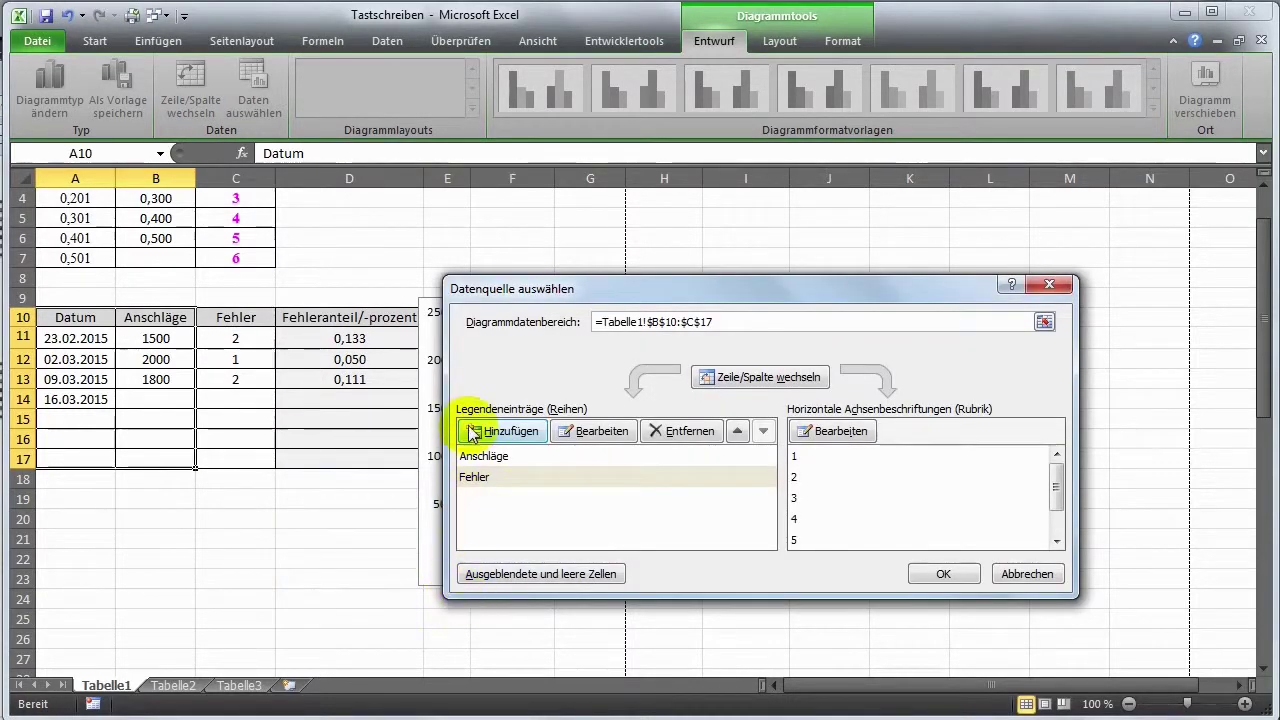
Use the dates in A11:A17 as horizontal axis labels and apply the data changes
click(828, 431)
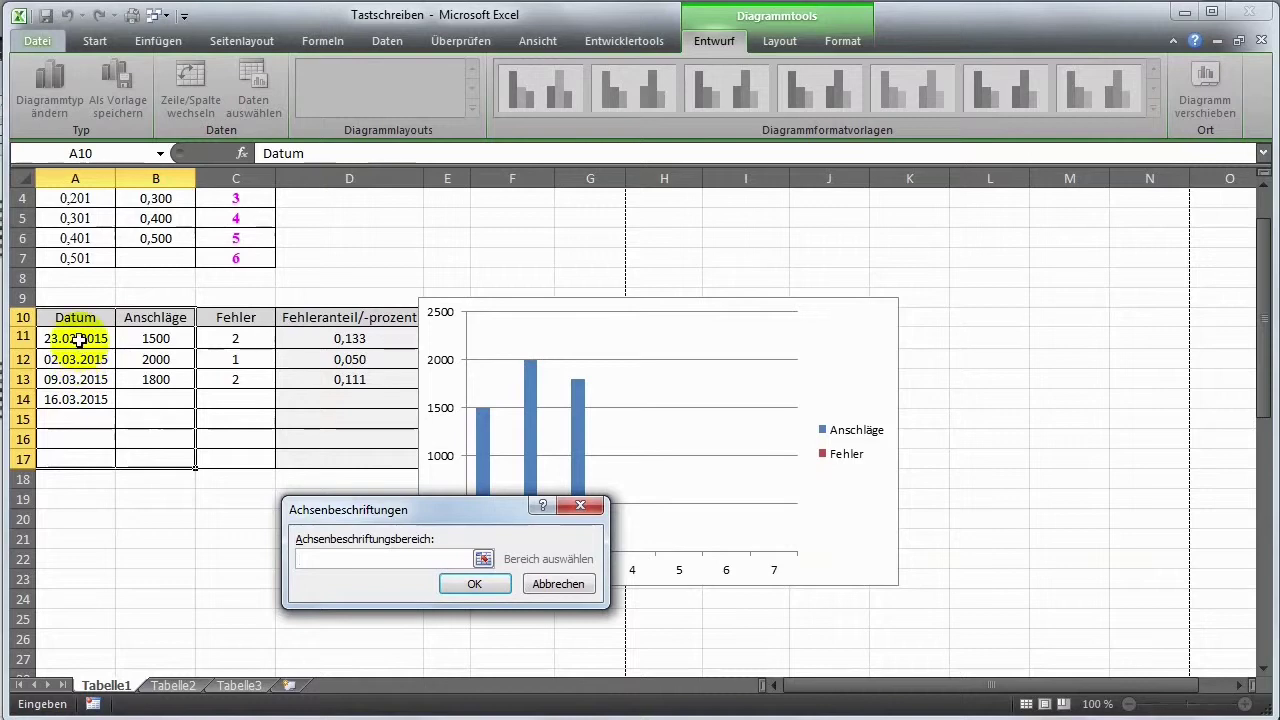
drag(78, 340, 89, 455)
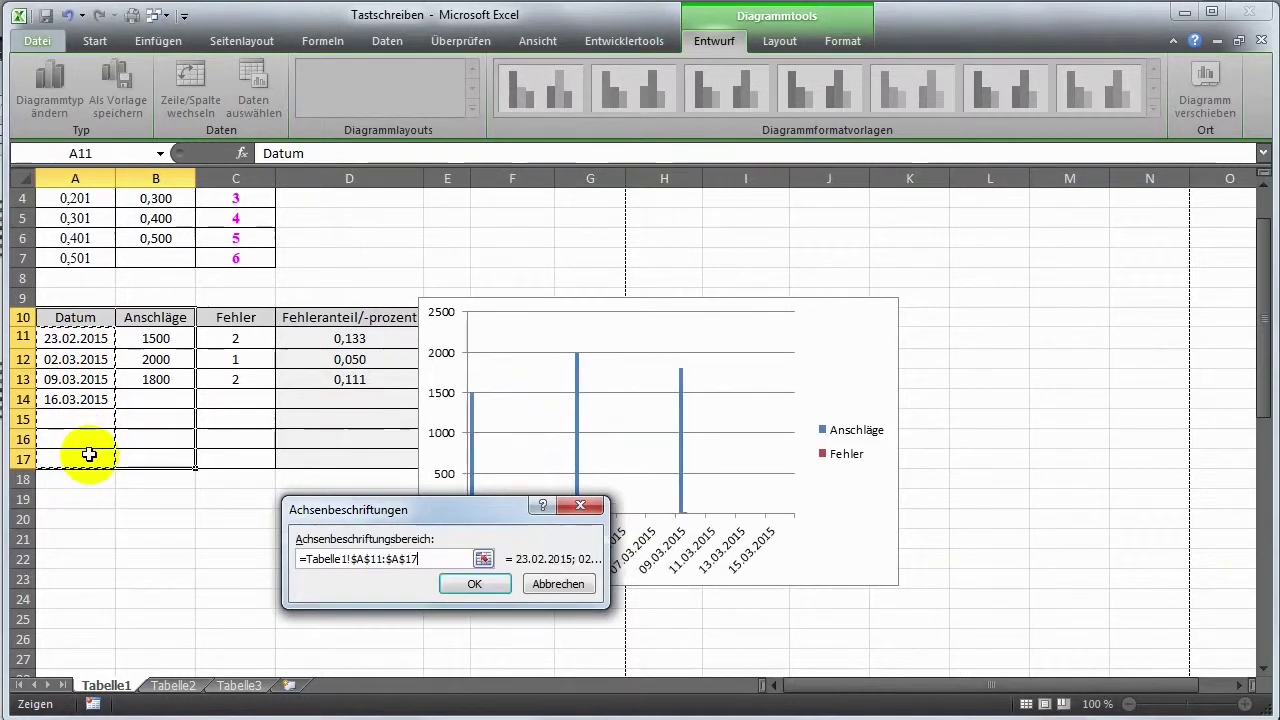
key(Return)
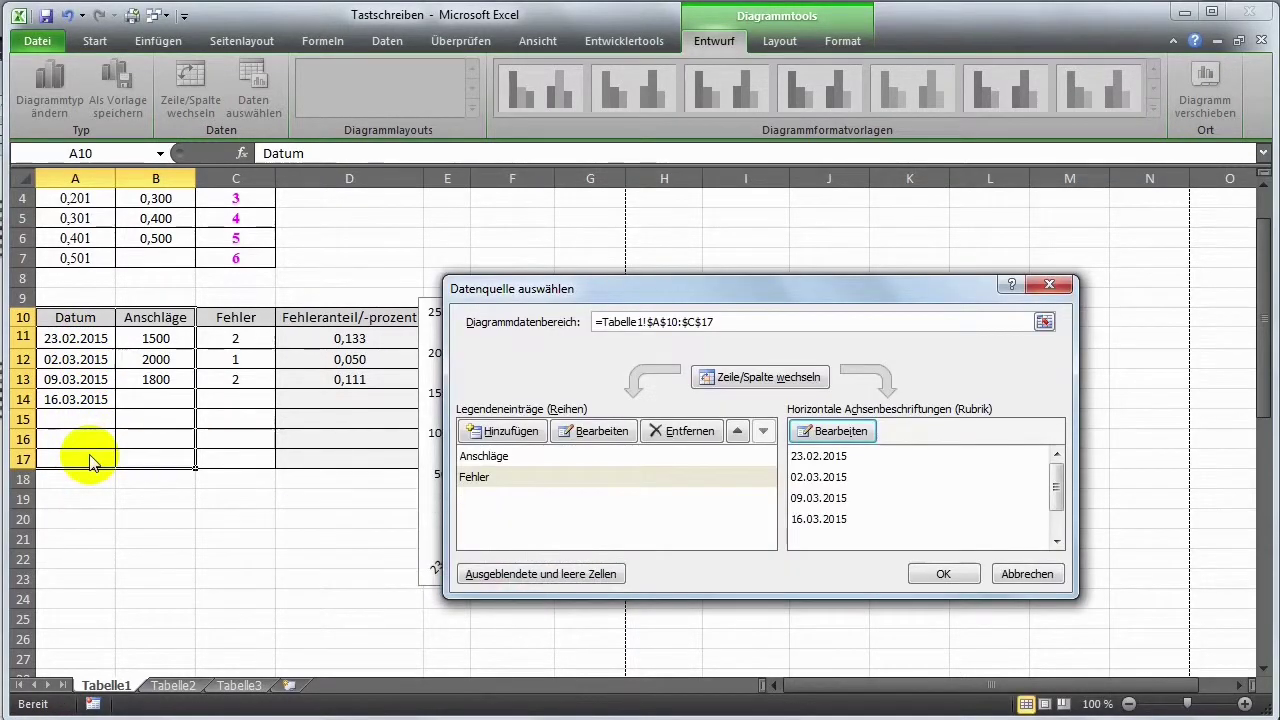
click(477, 457)
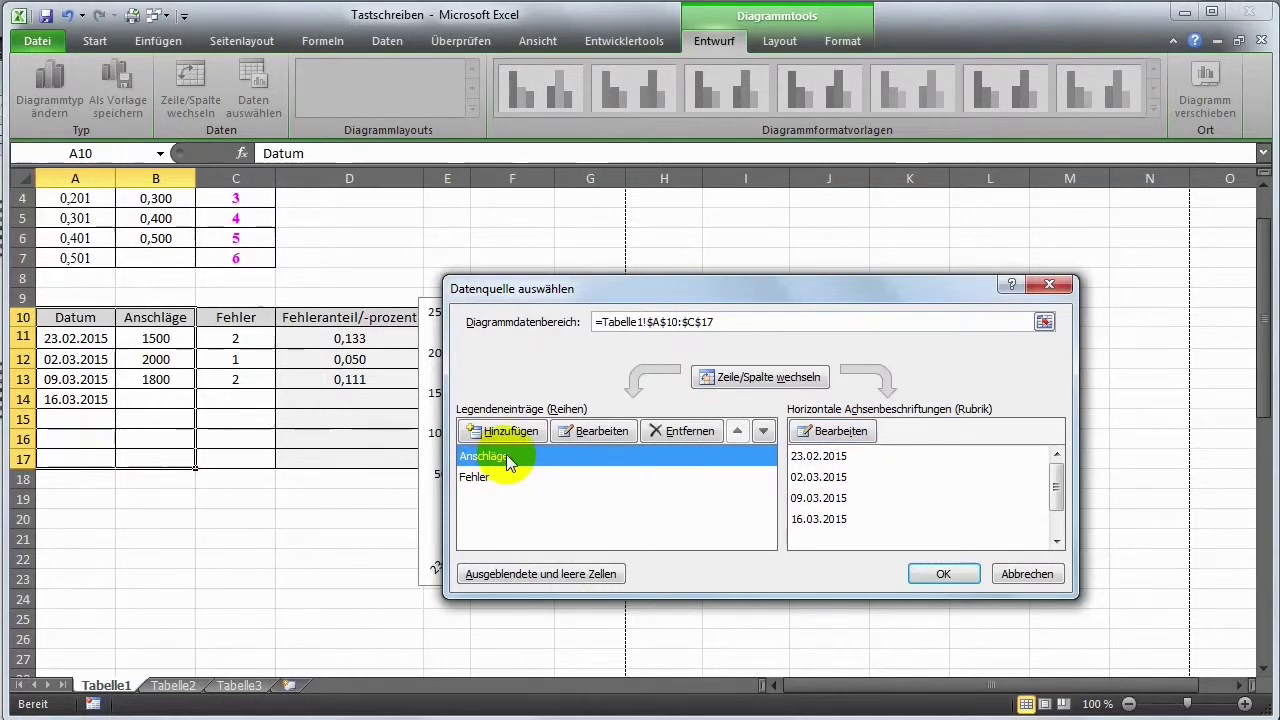
click(476, 476)
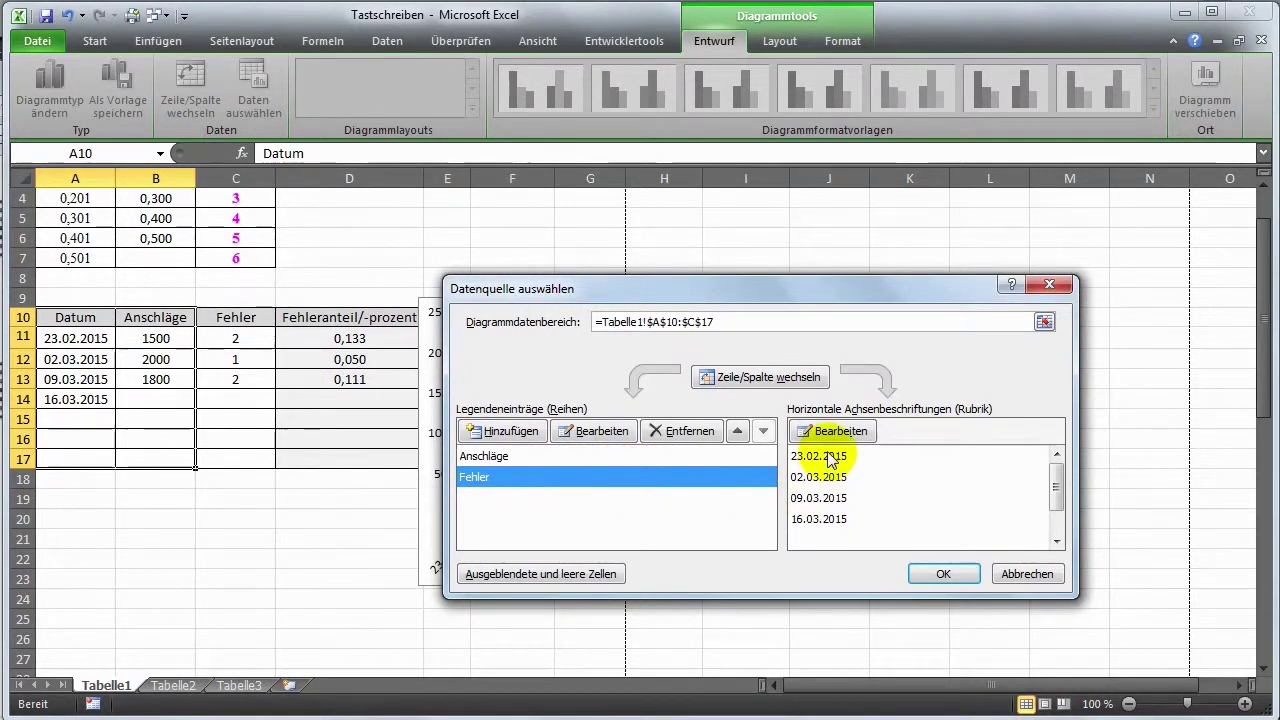
click(937, 575)
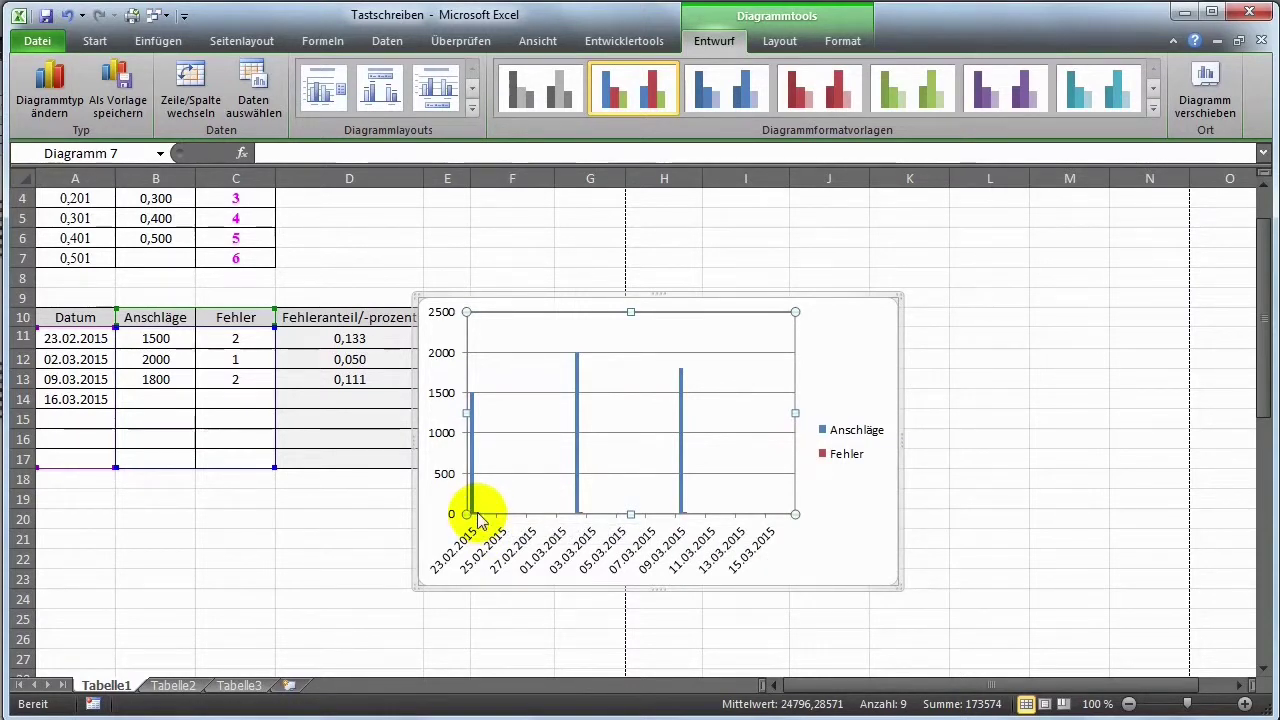
Change the Fehler value in cell C11 to 200
click(270, 341)
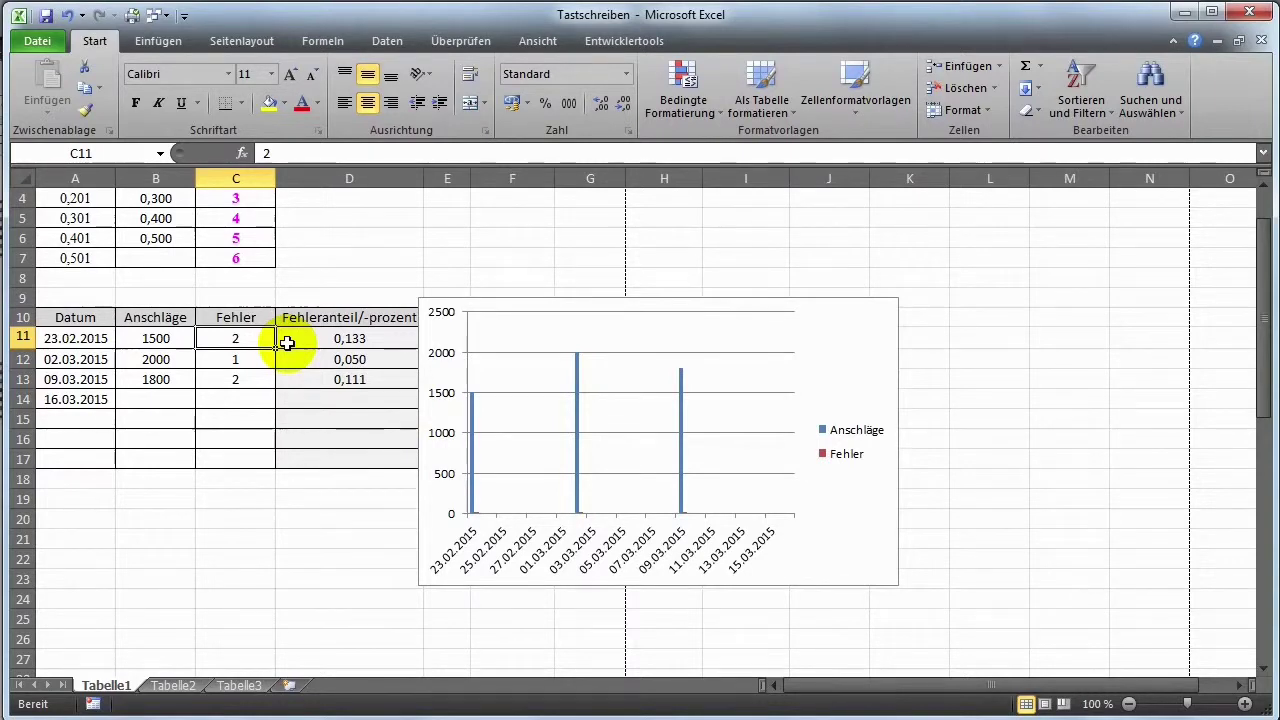
text(2)
key(Return)
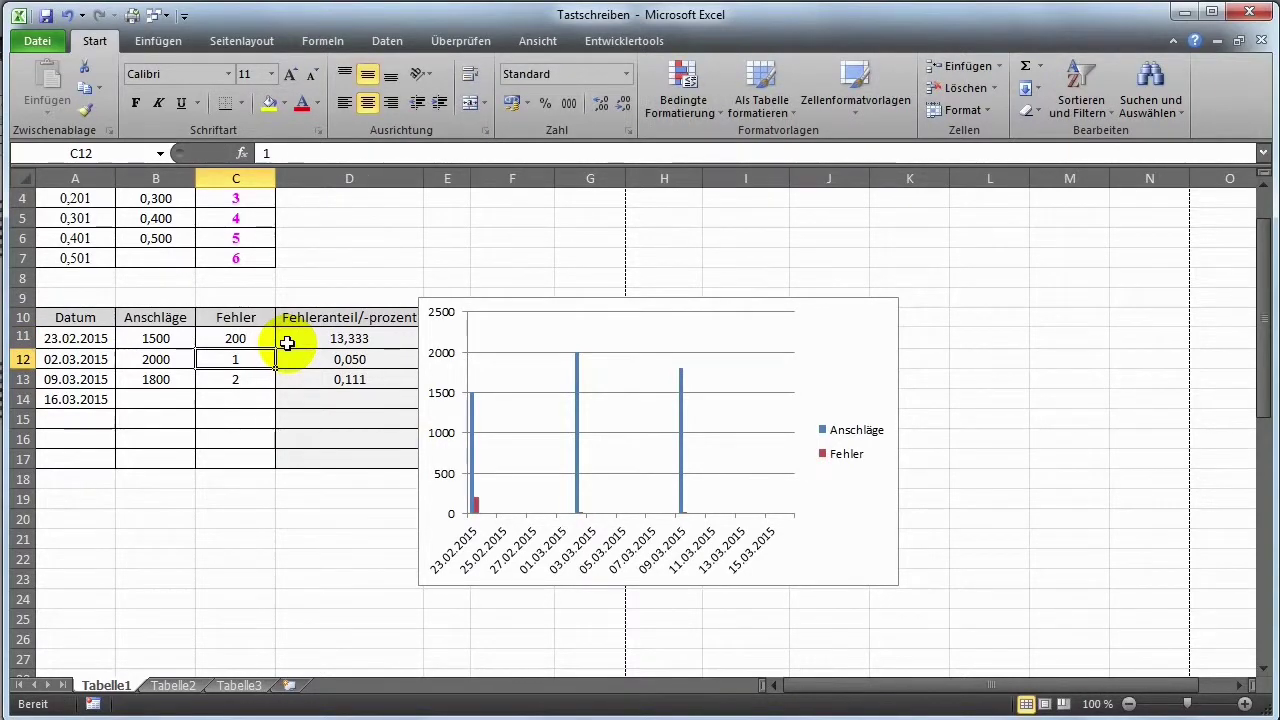
Format the Fehler series to plot on the secondary vertical axis
click(479, 513)
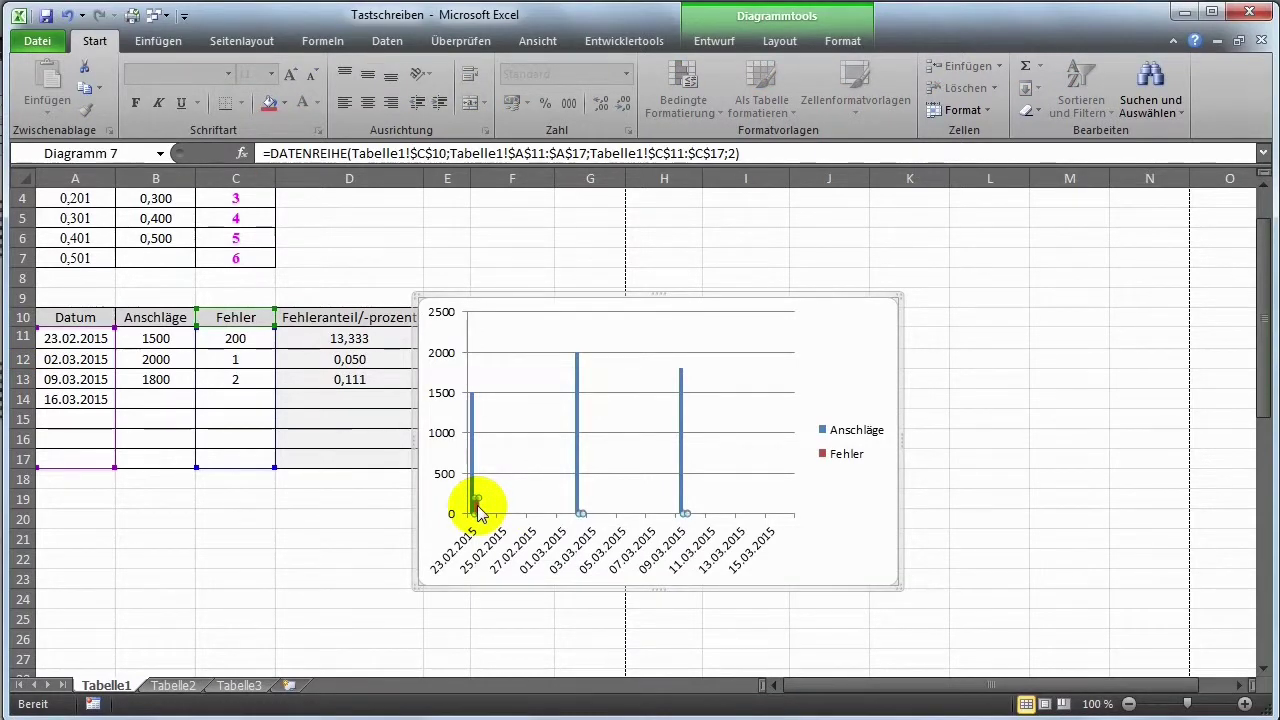
right_click(479, 513)
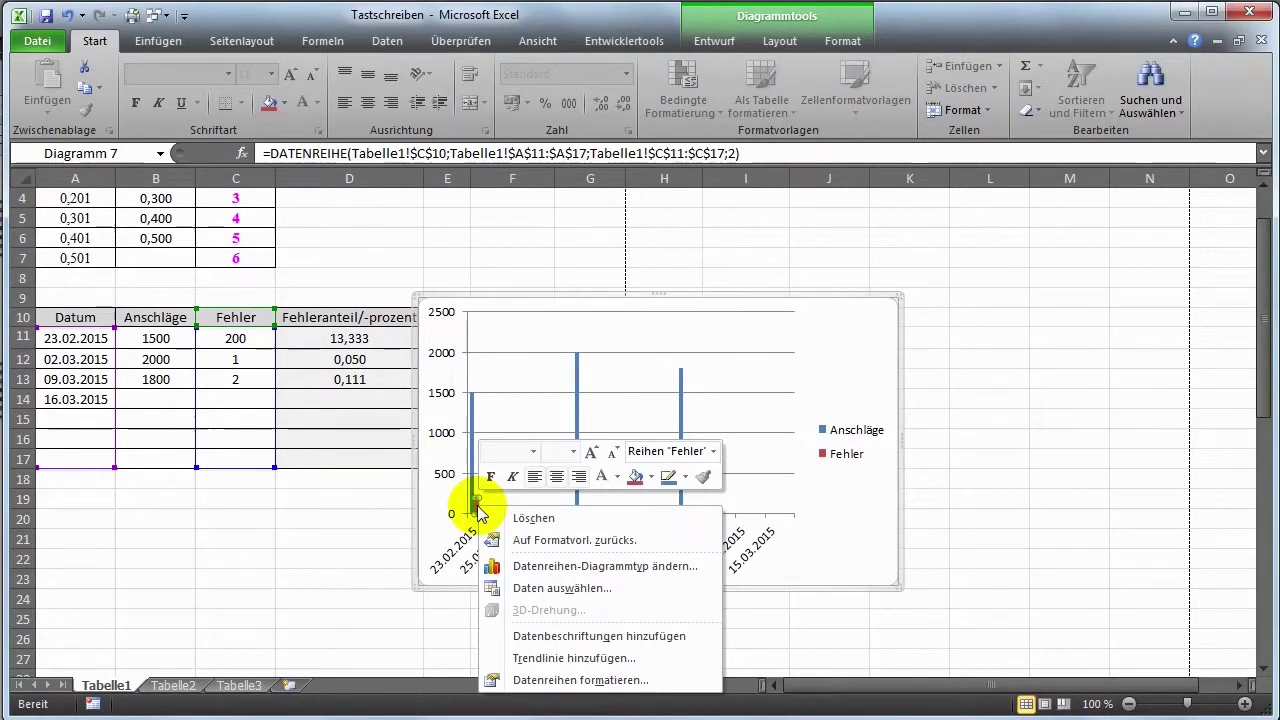
click(549, 683)
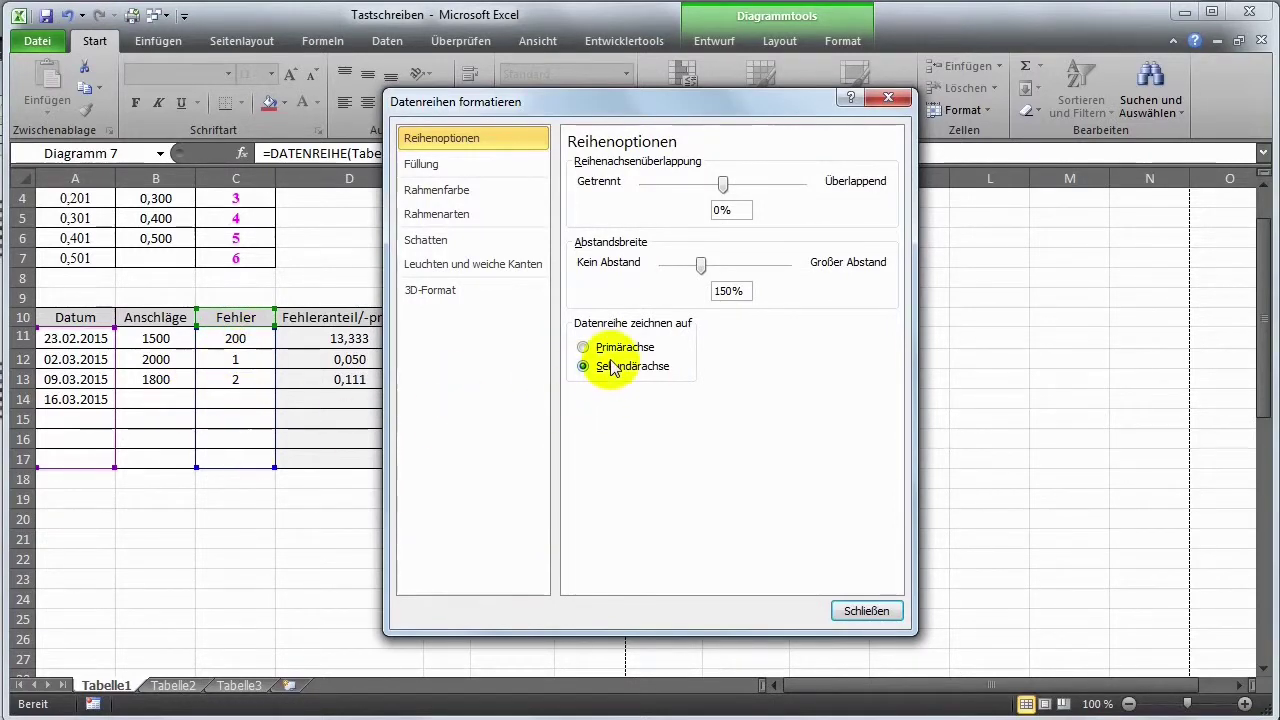
click(868, 610)
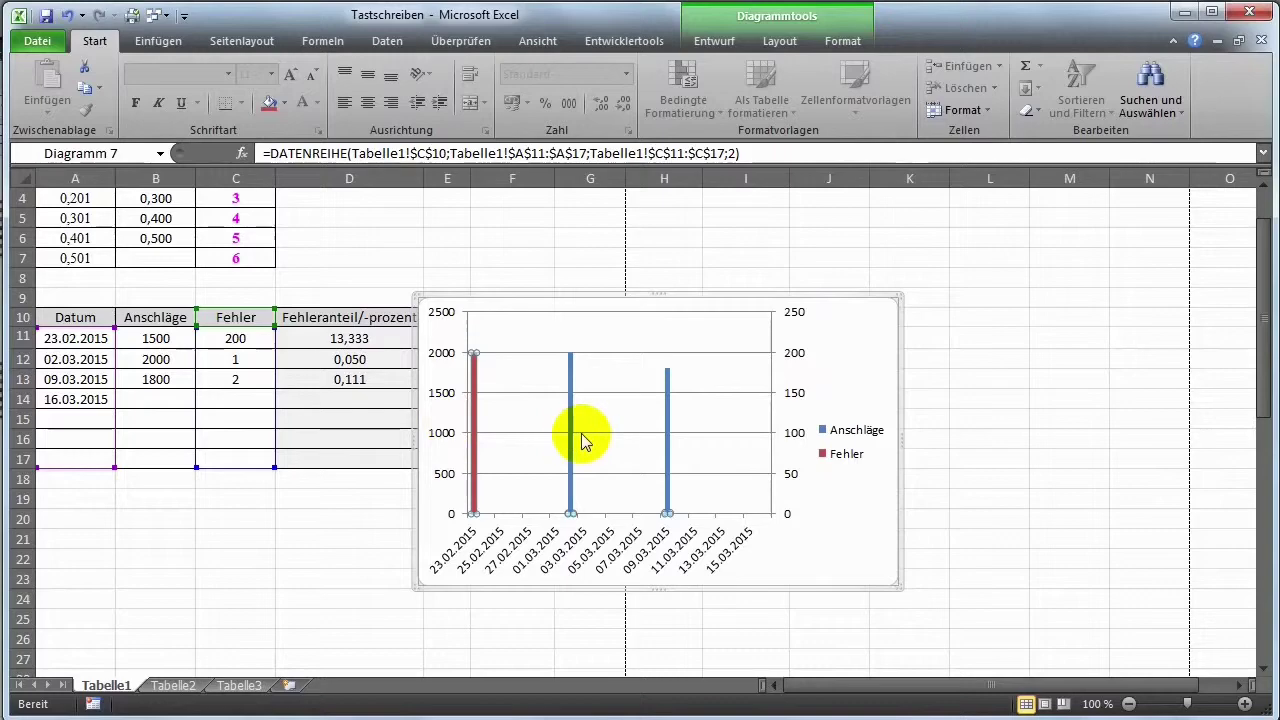
Set the secondary vertical axis maximum to a fixed 8
right_click(796, 361)
click(835, 556)
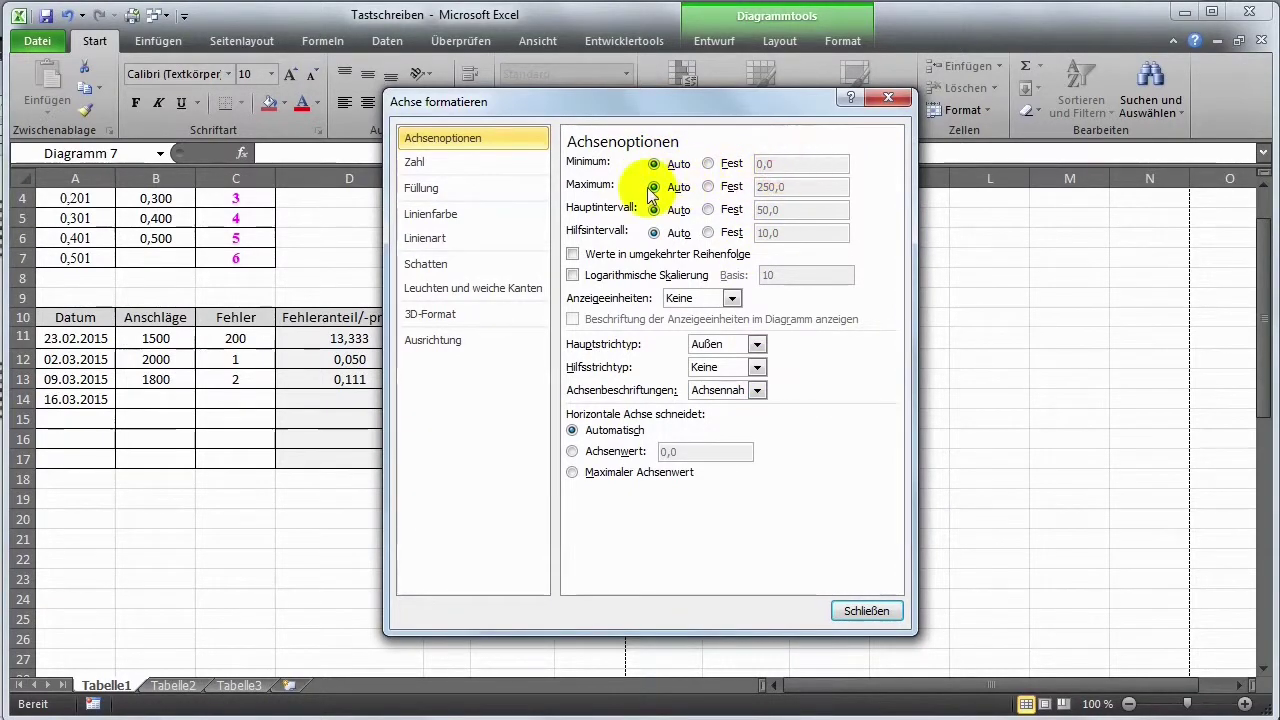
click(708, 187)
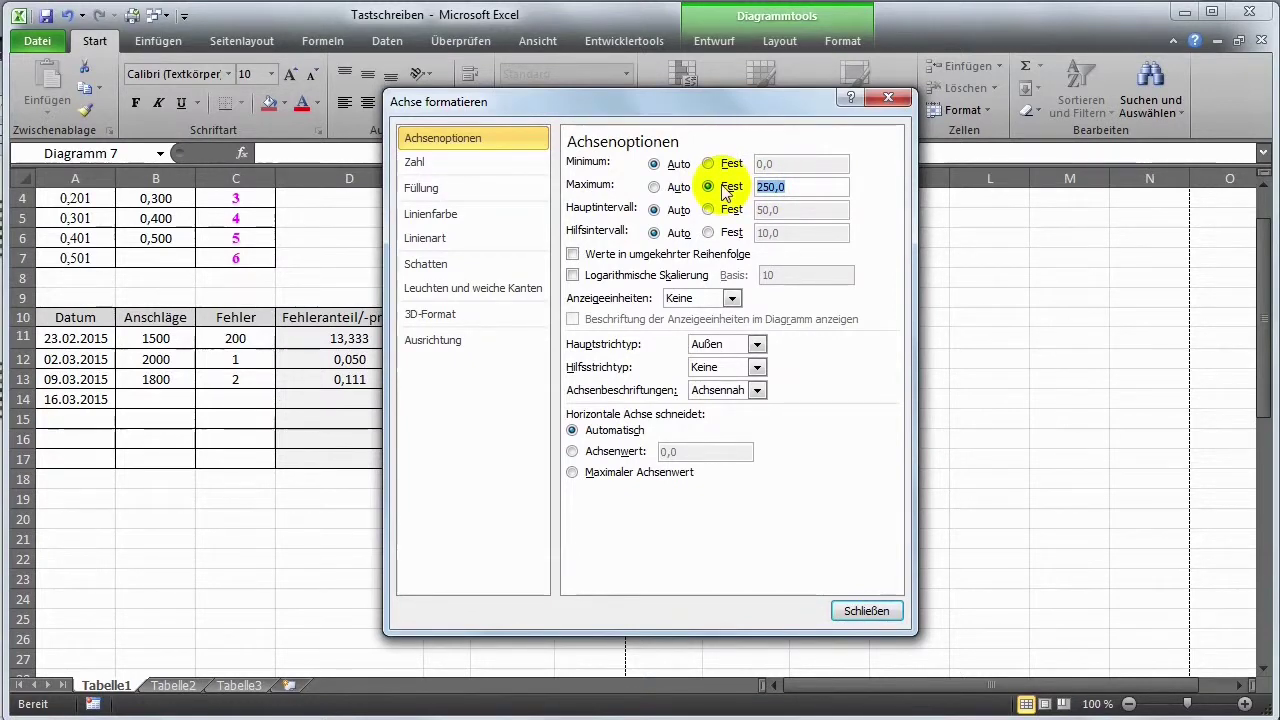
text(8)
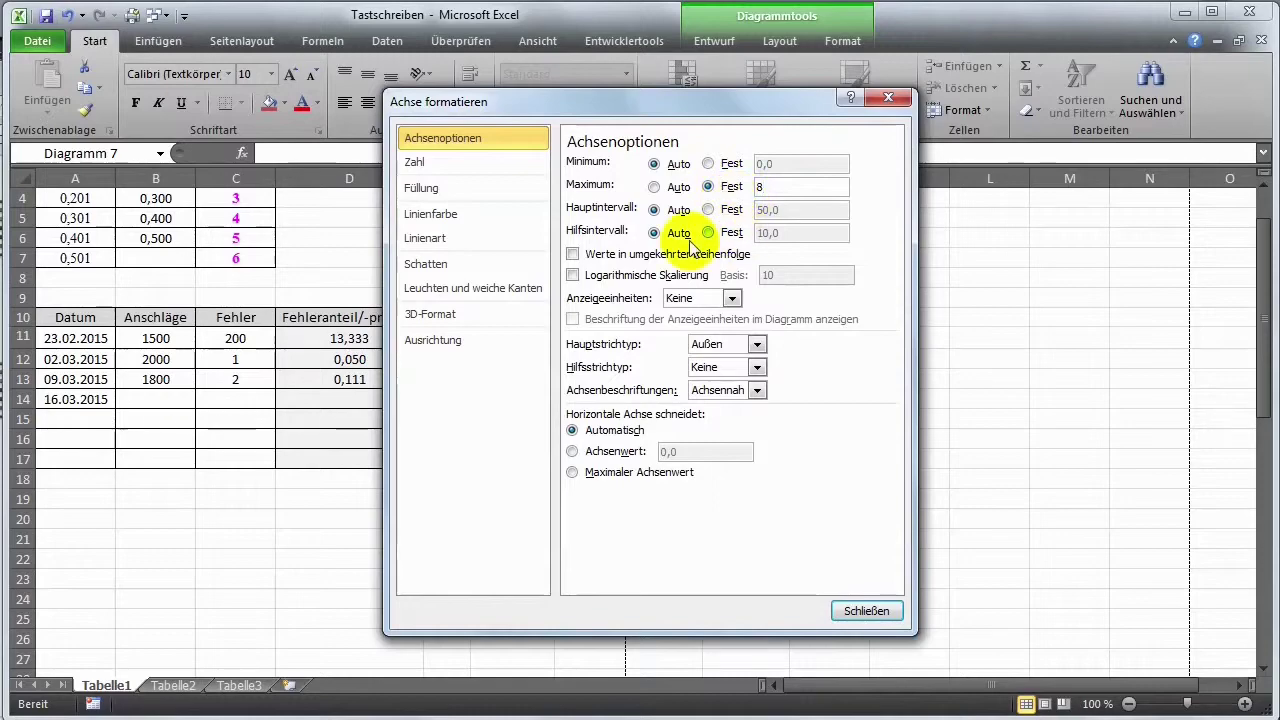
click(855, 612)
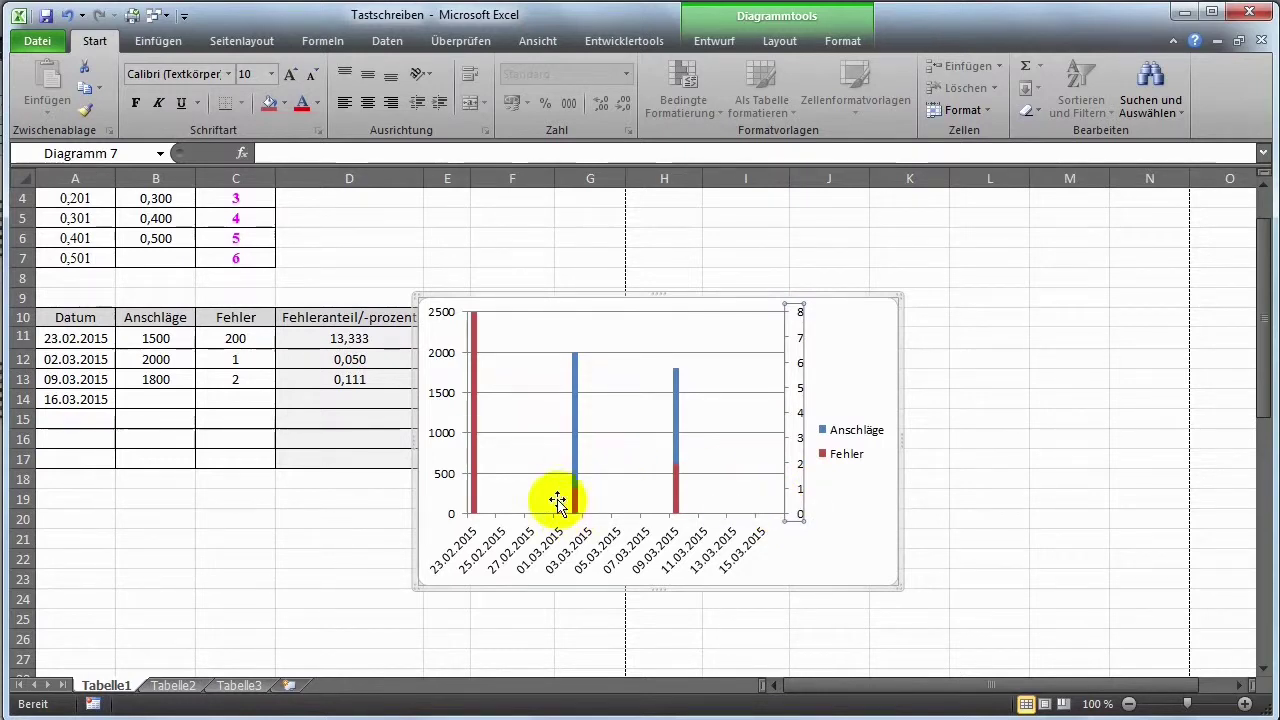
Correct the 23.02.2015 Fehler value in C11 from 200 to 2
click(475, 482)
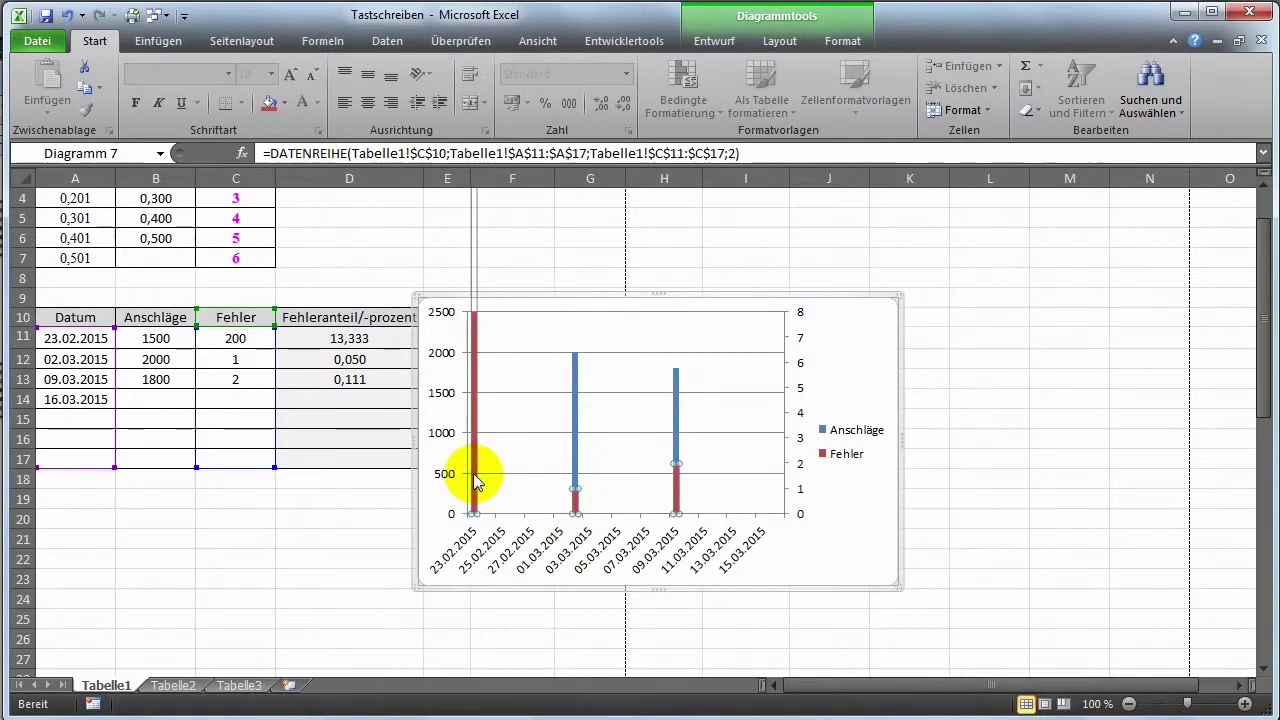
scroll(474, 482, up, 1)
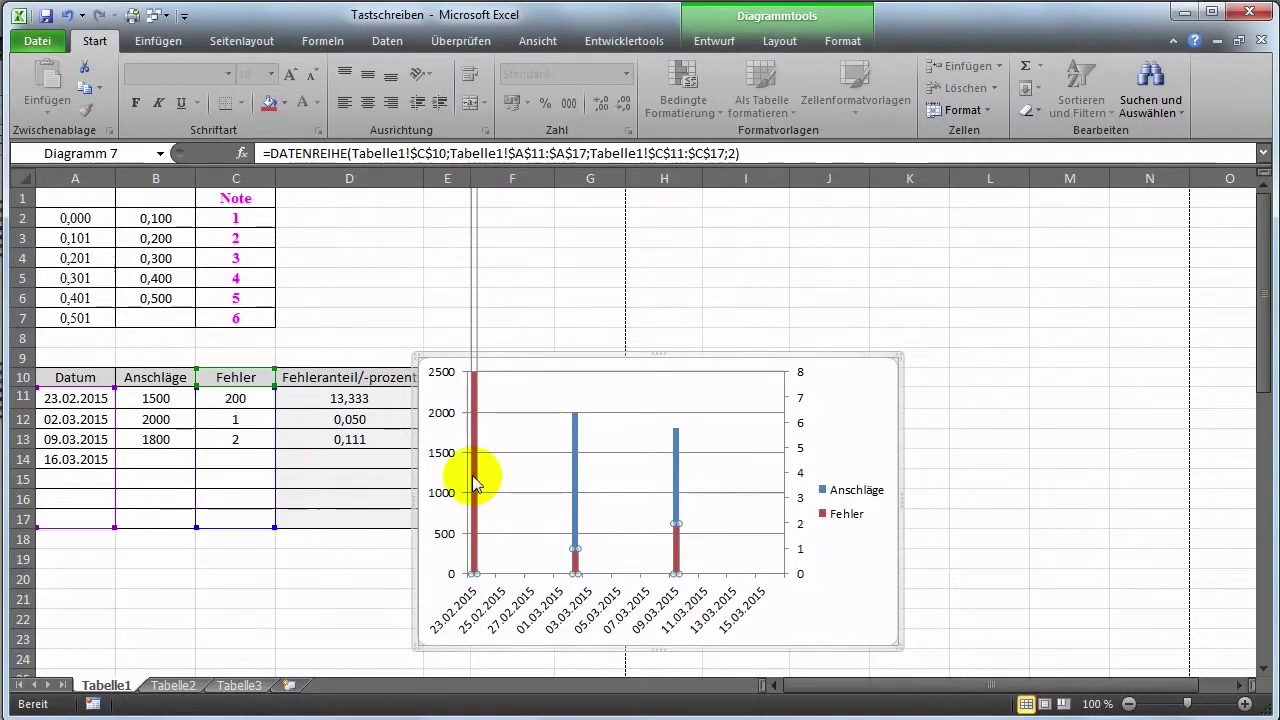
click(239, 400)
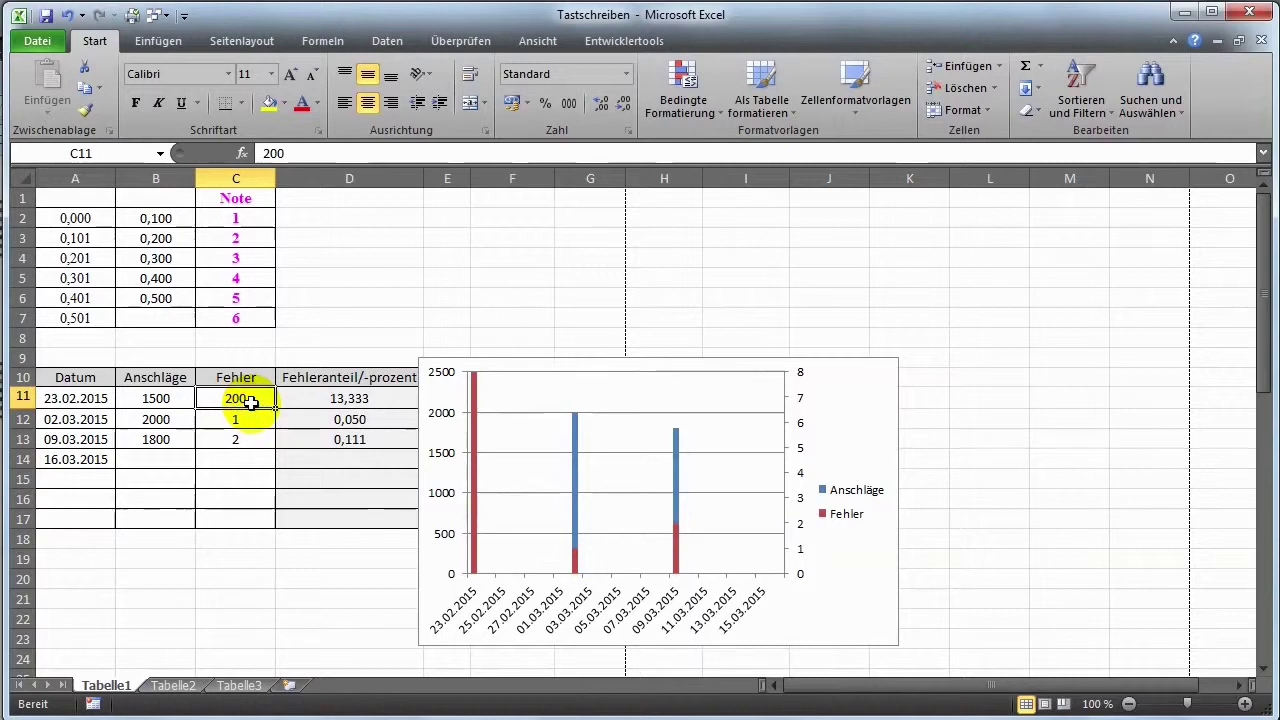
text(2)
key(Return)
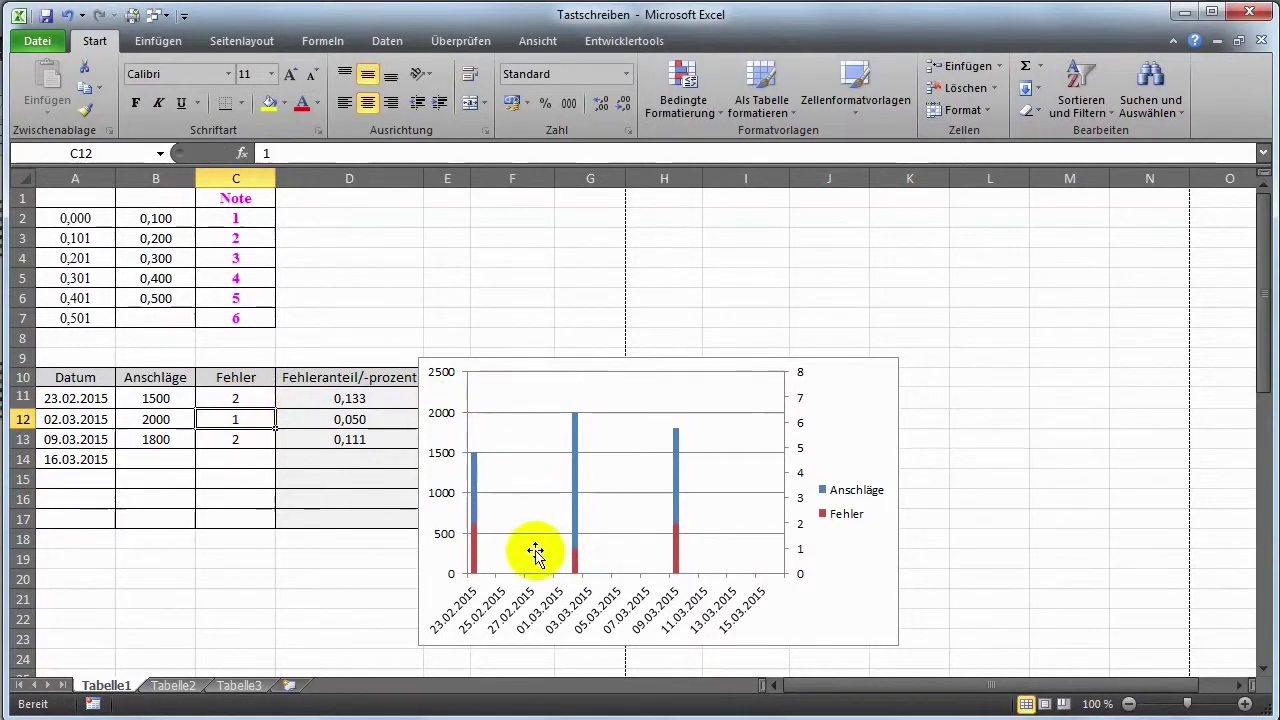
click(475, 547)
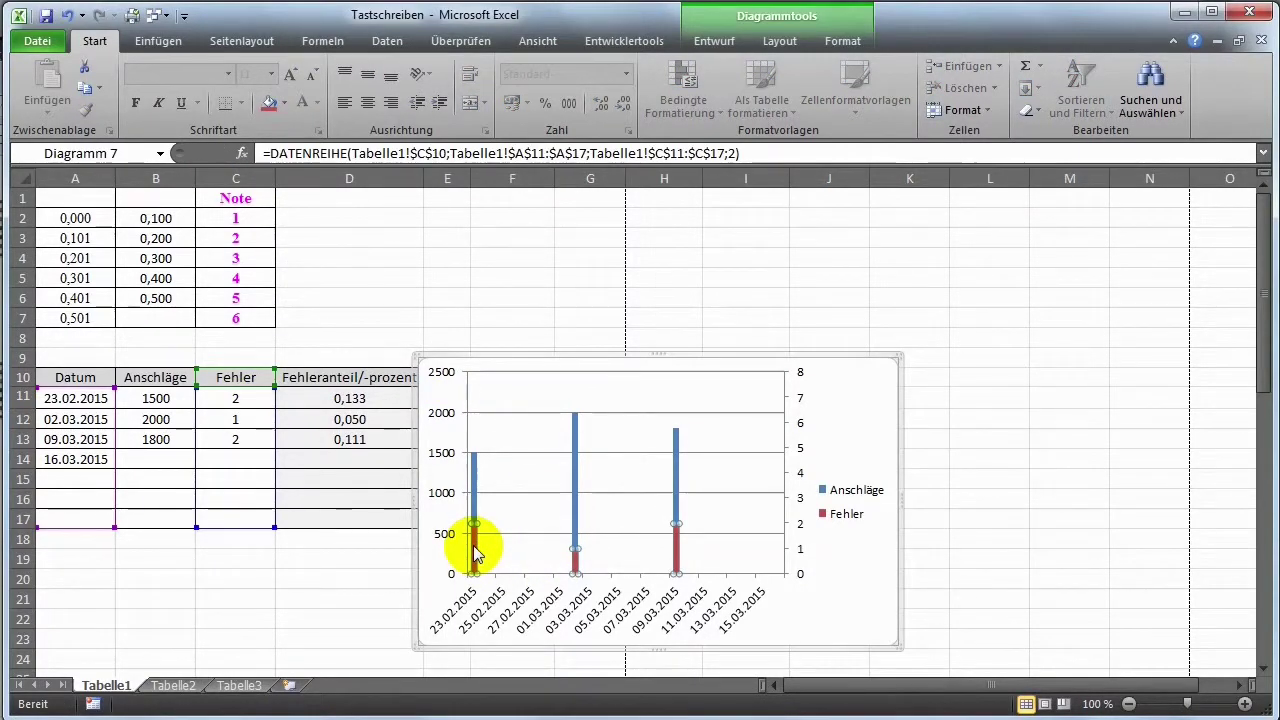
right_click(476, 553)
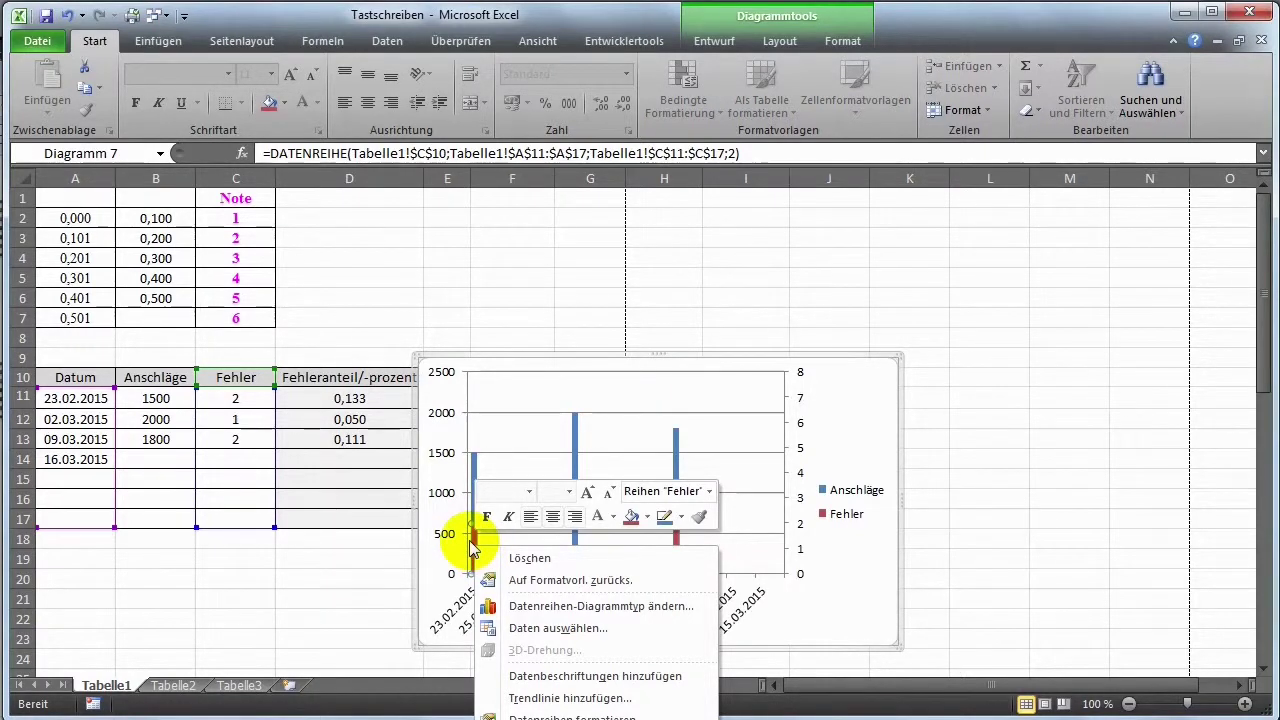
Change the Fehler series chart type to a plain line, keeping Anschläge as columns
click(619, 607)
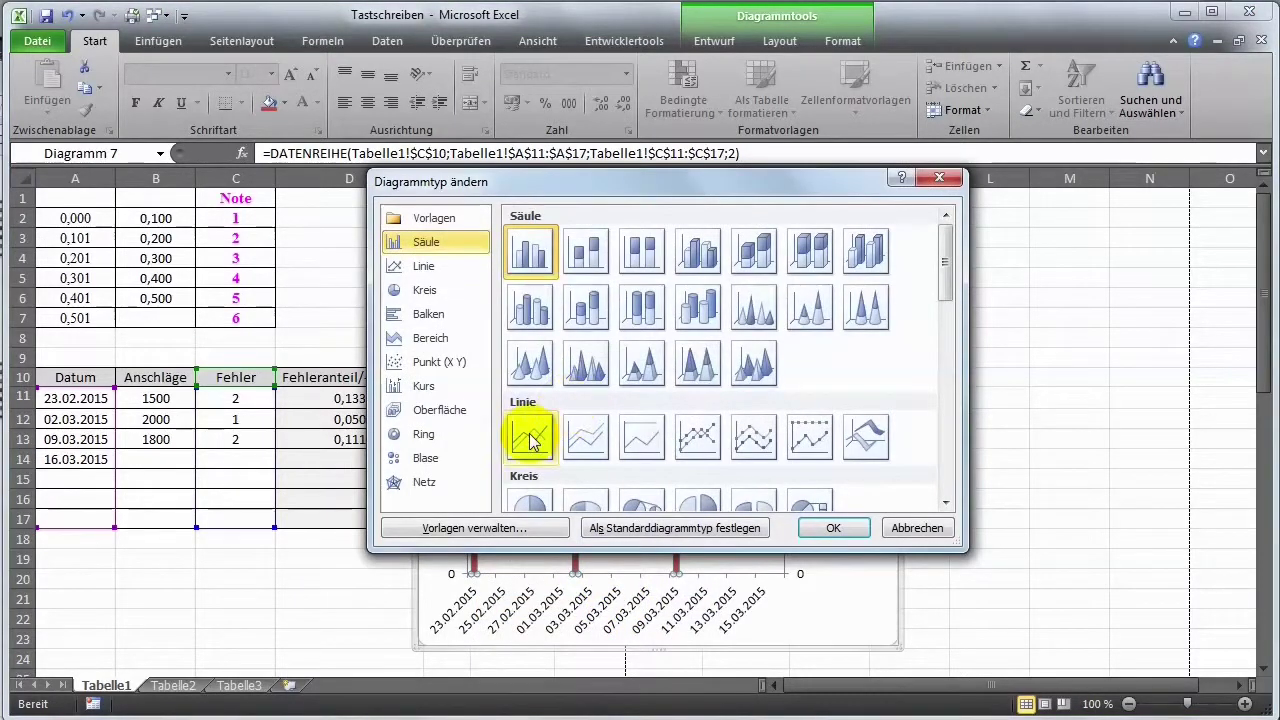
click(531, 442)
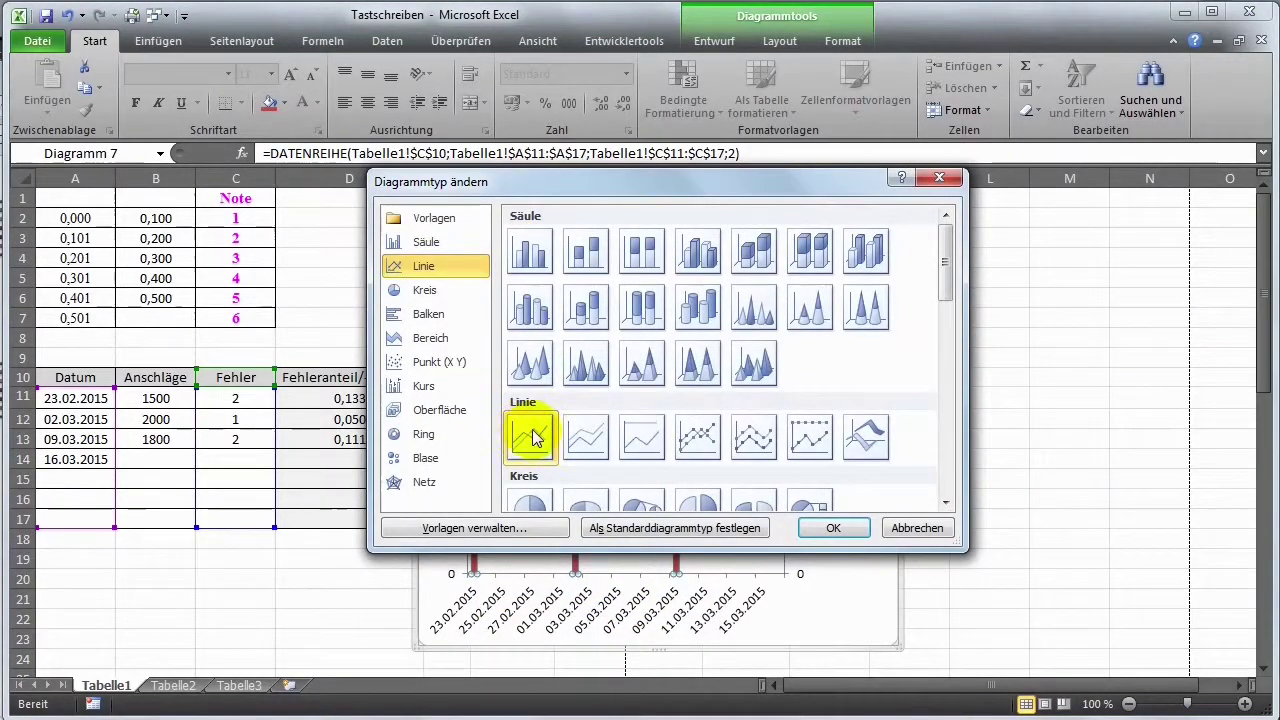
click(833, 528)
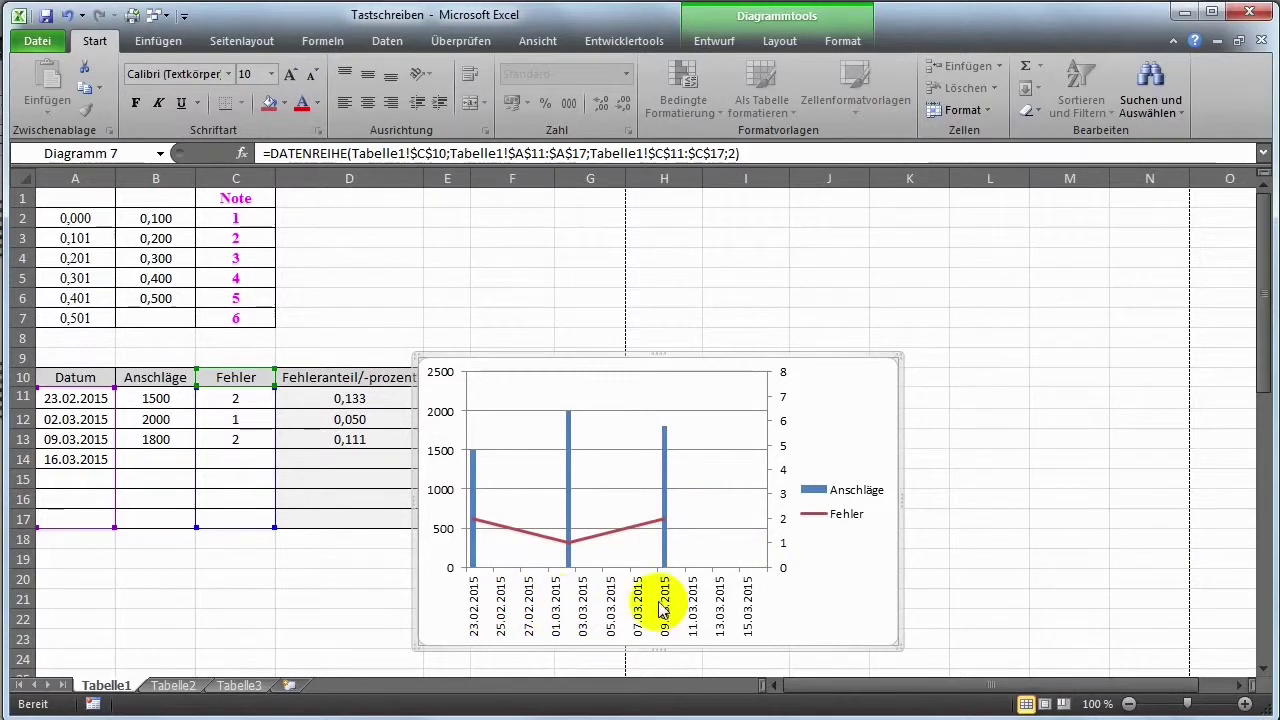
Set the date axis major interval to a fixed 7 days
click(503, 612)
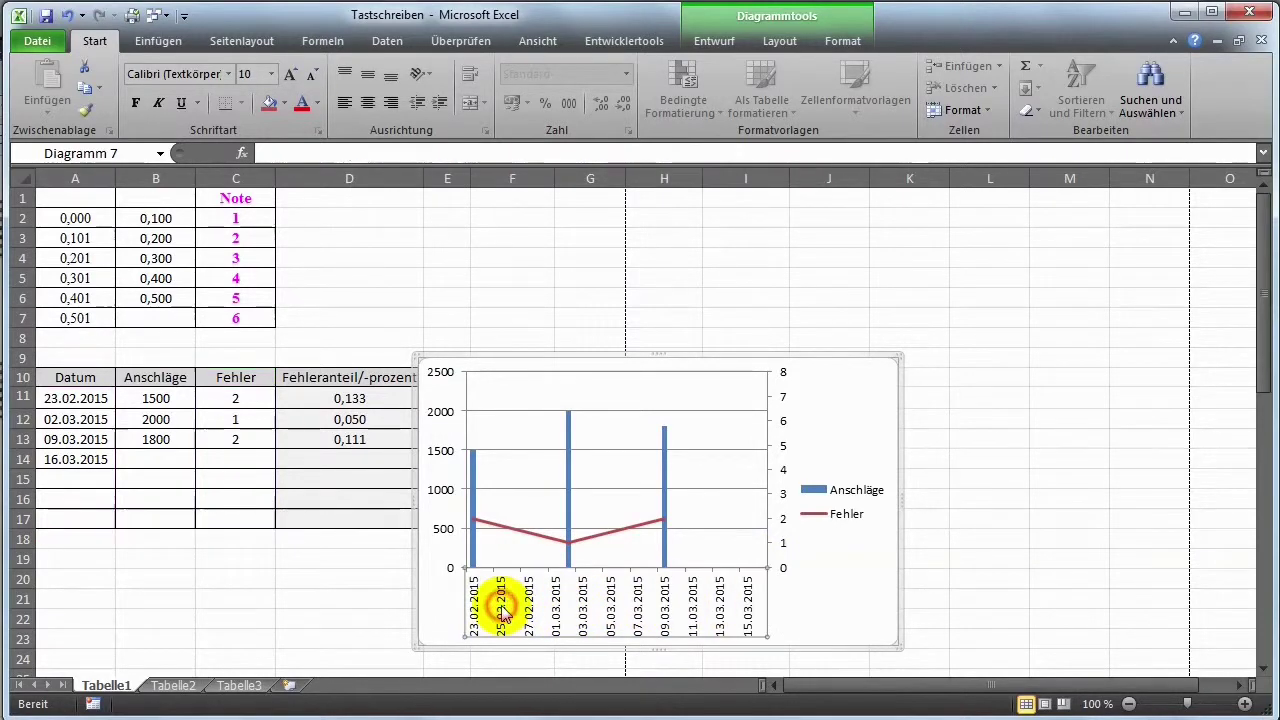
right_click(503, 612)
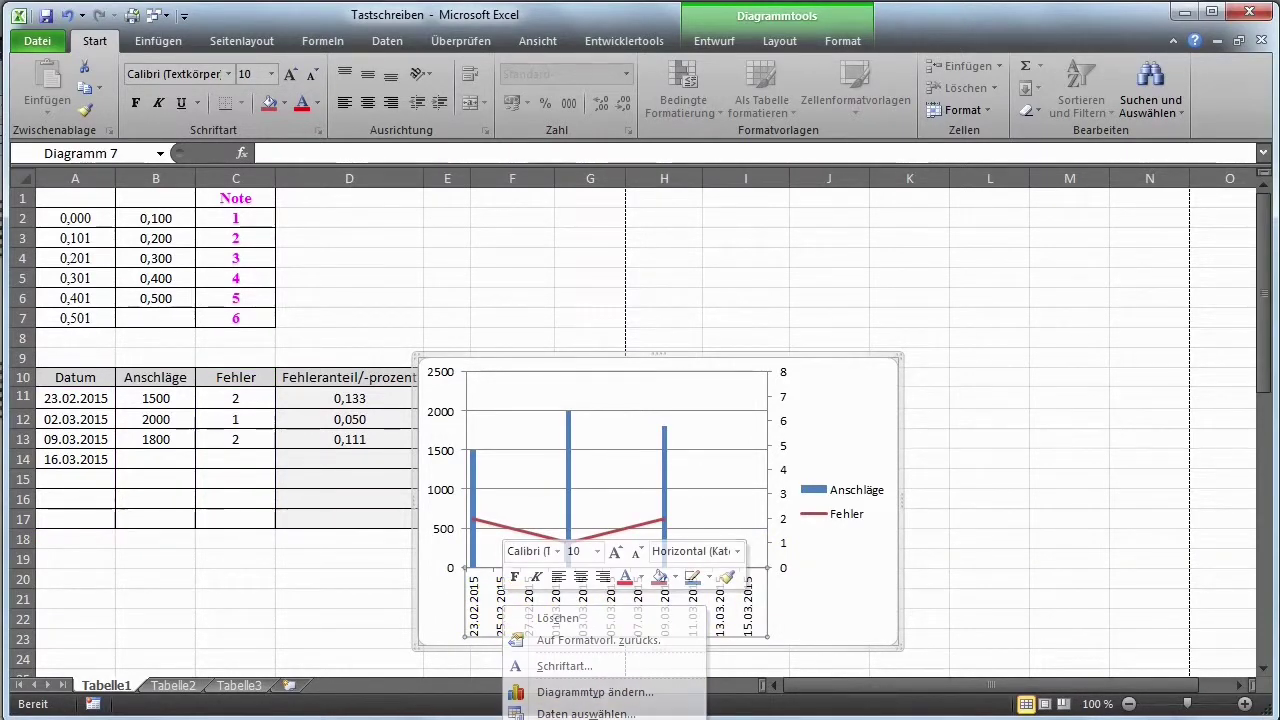
click(580, 714)
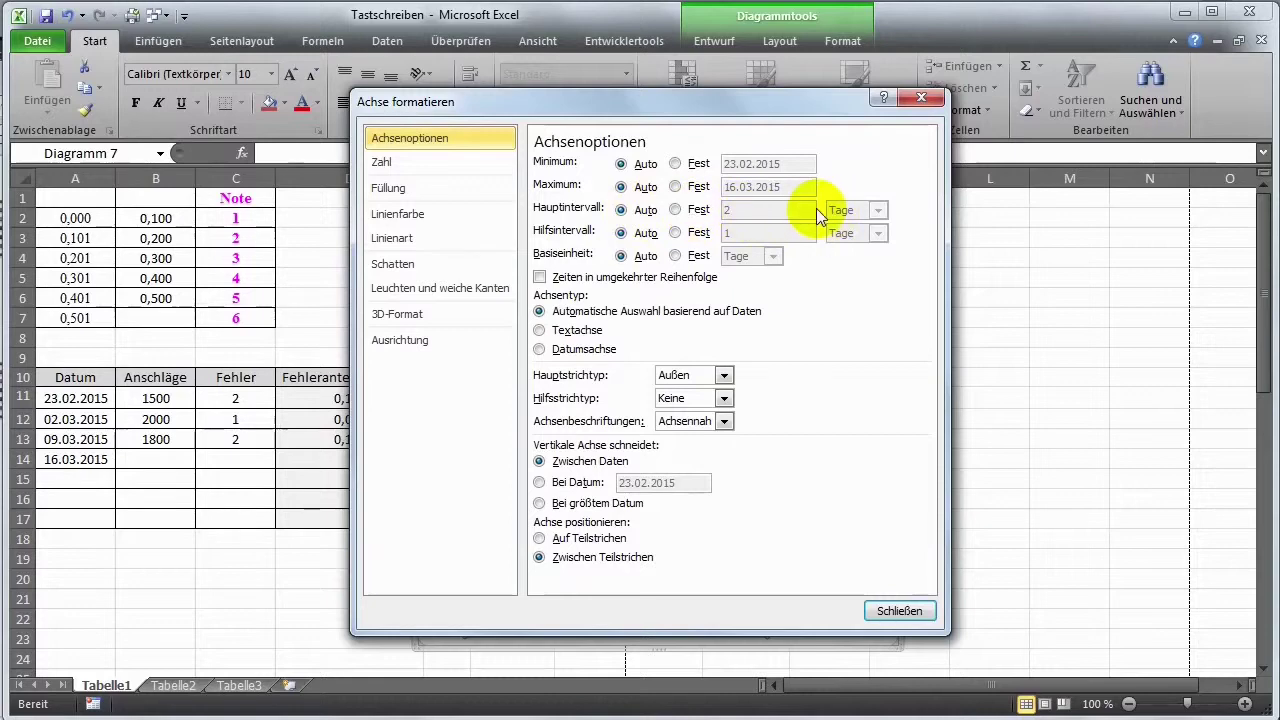
click(674, 210)
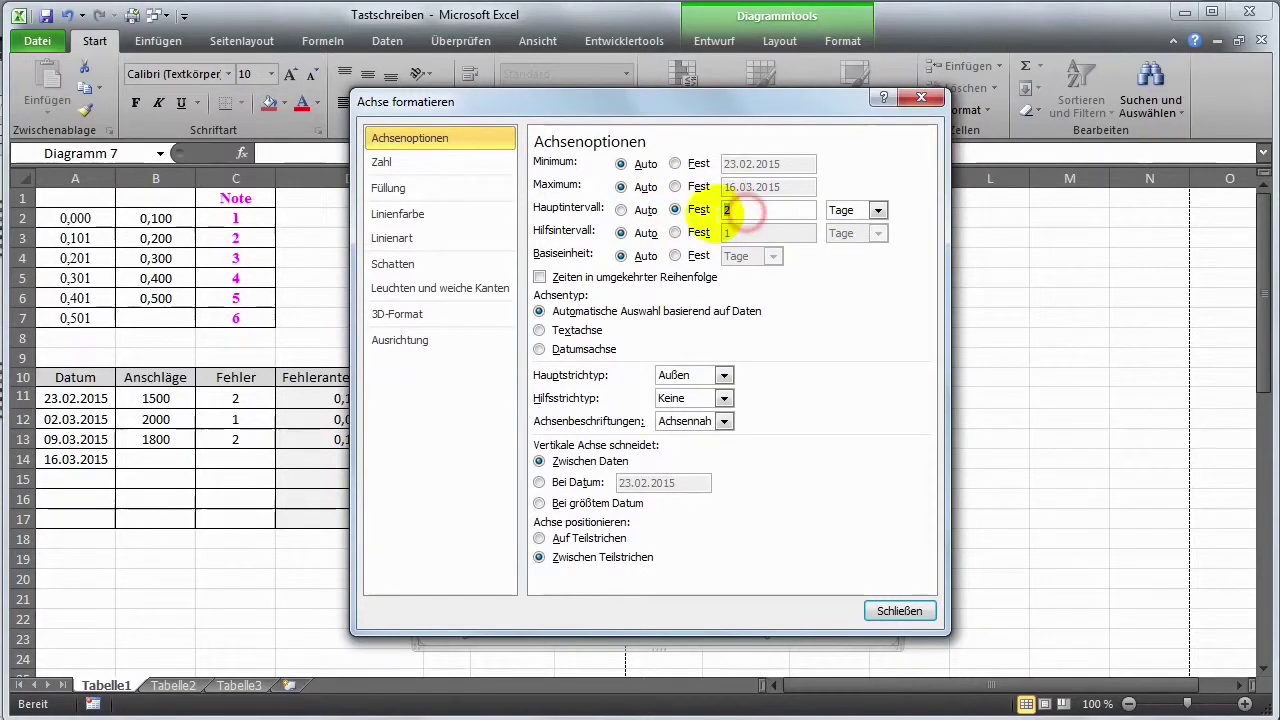
text(7)
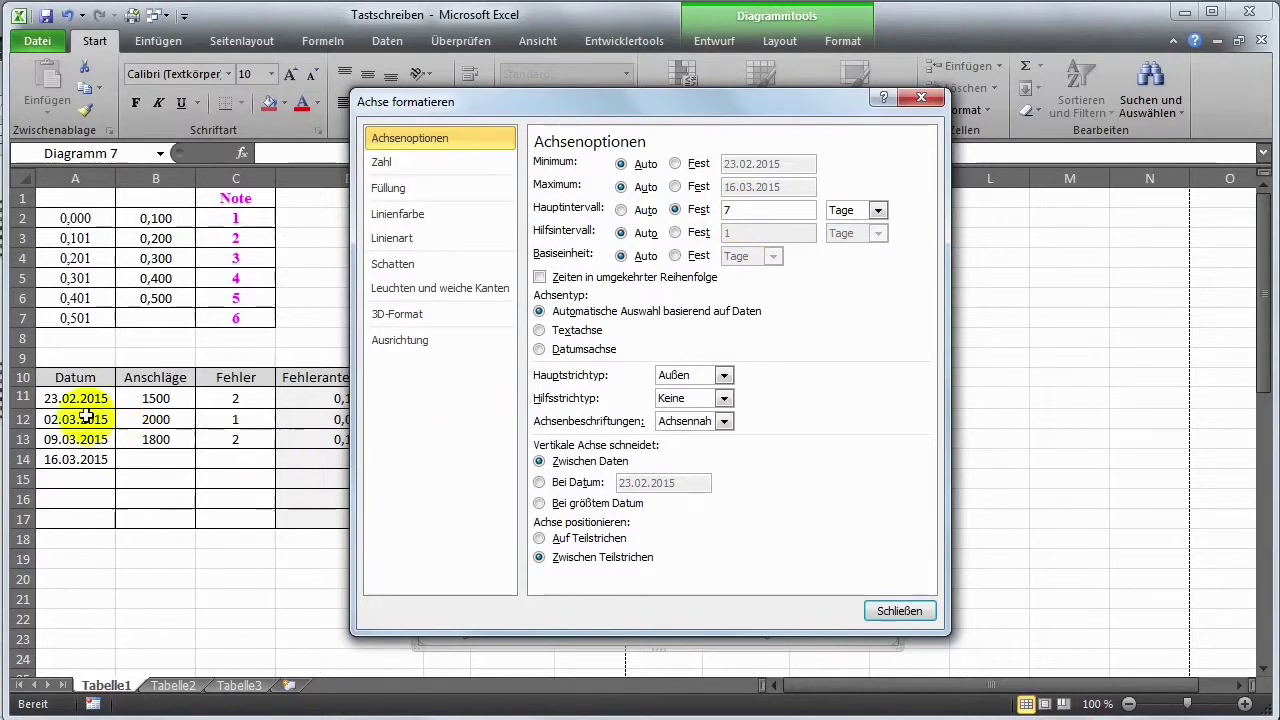
click(891, 612)
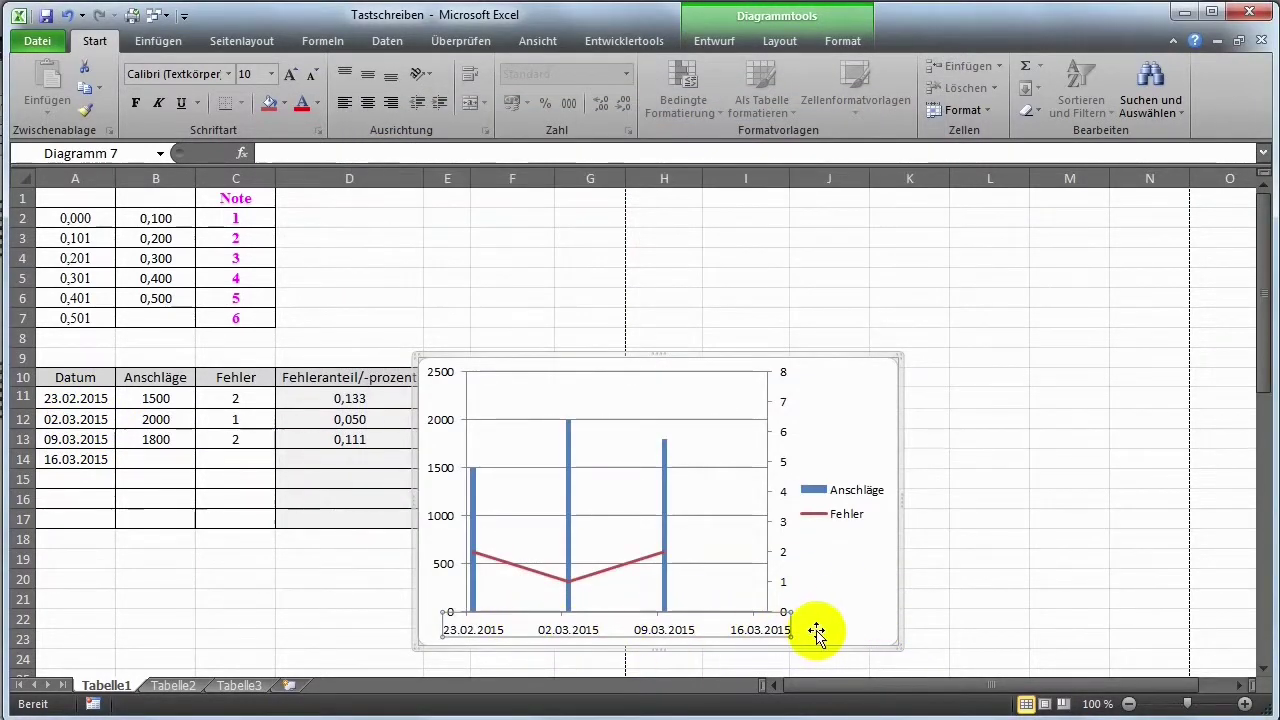
Place the Anschläge/Fehler legend at the bottom of the chart with 'Legende unten anzeigen'
scroll(815, 610, down, 1)
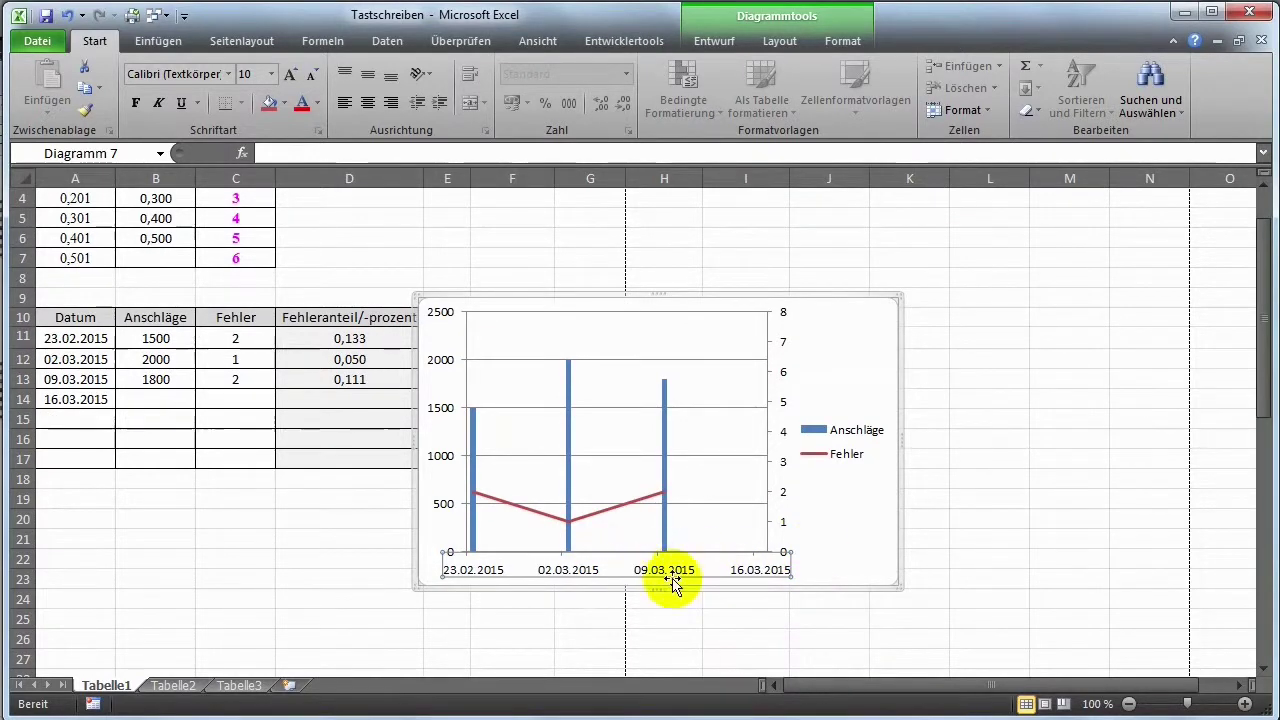
scroll(700, 578, down, 2)
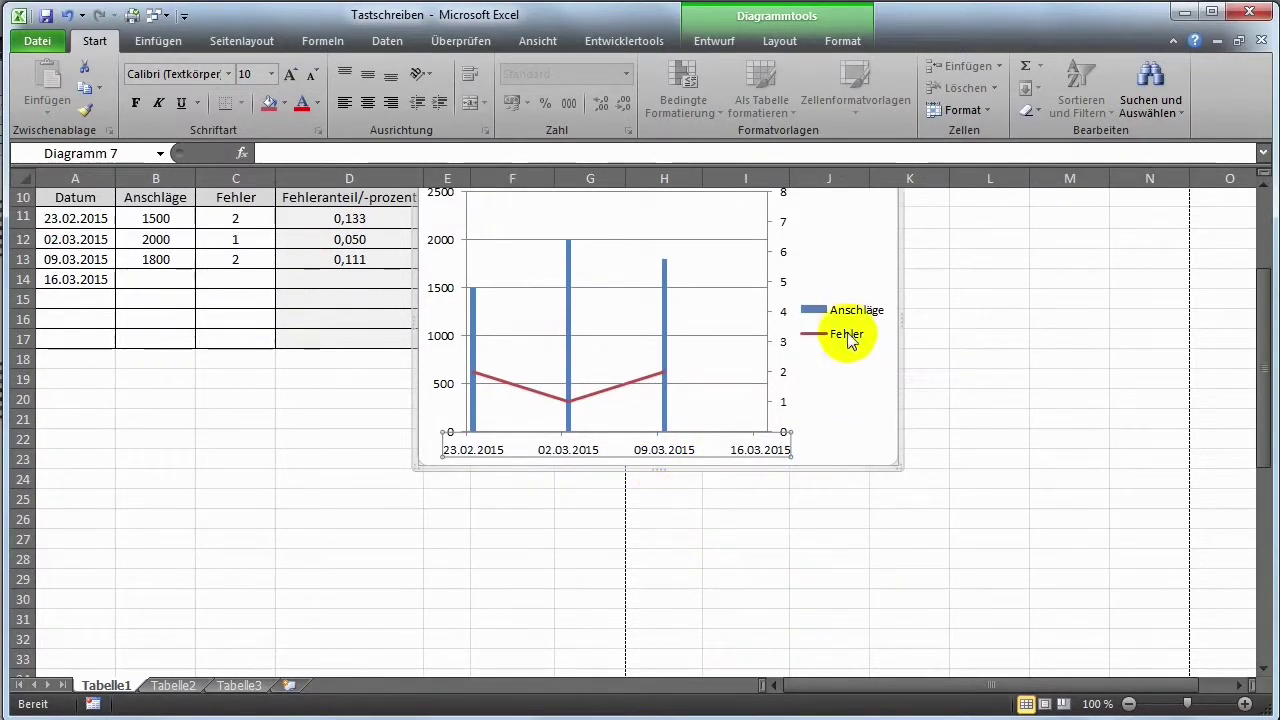
click(828, 310)
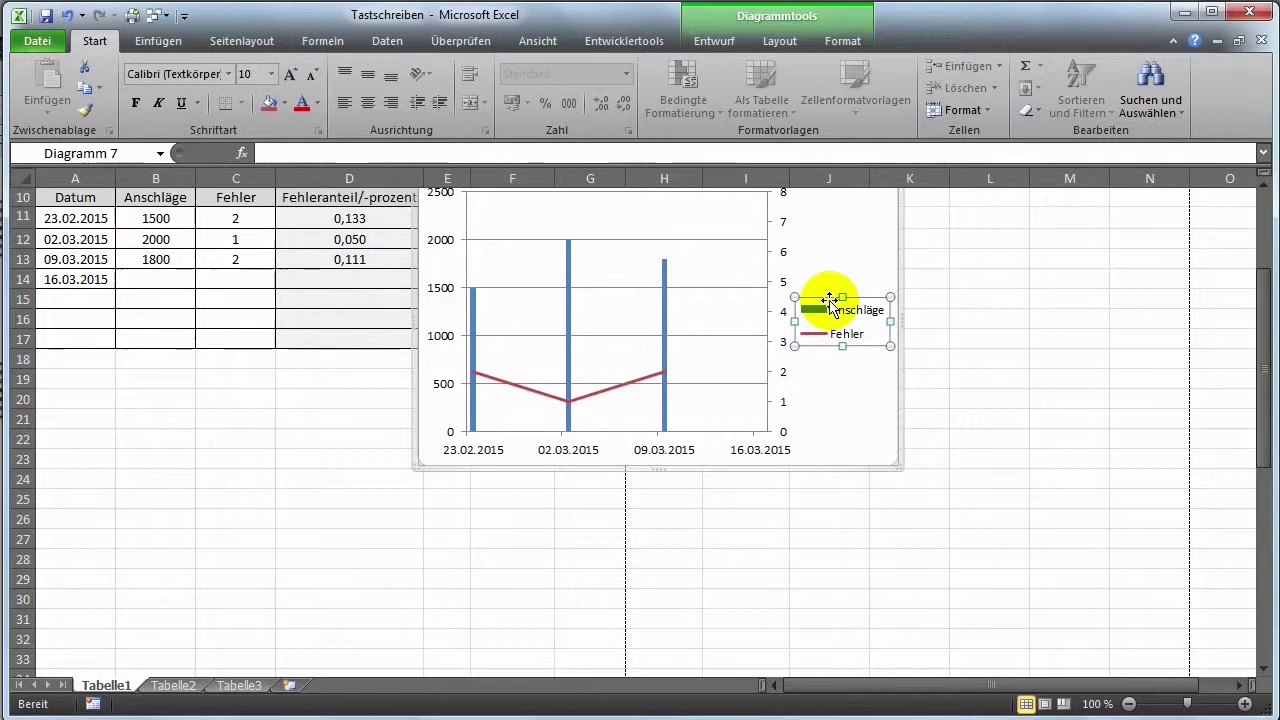
click(761, 41)
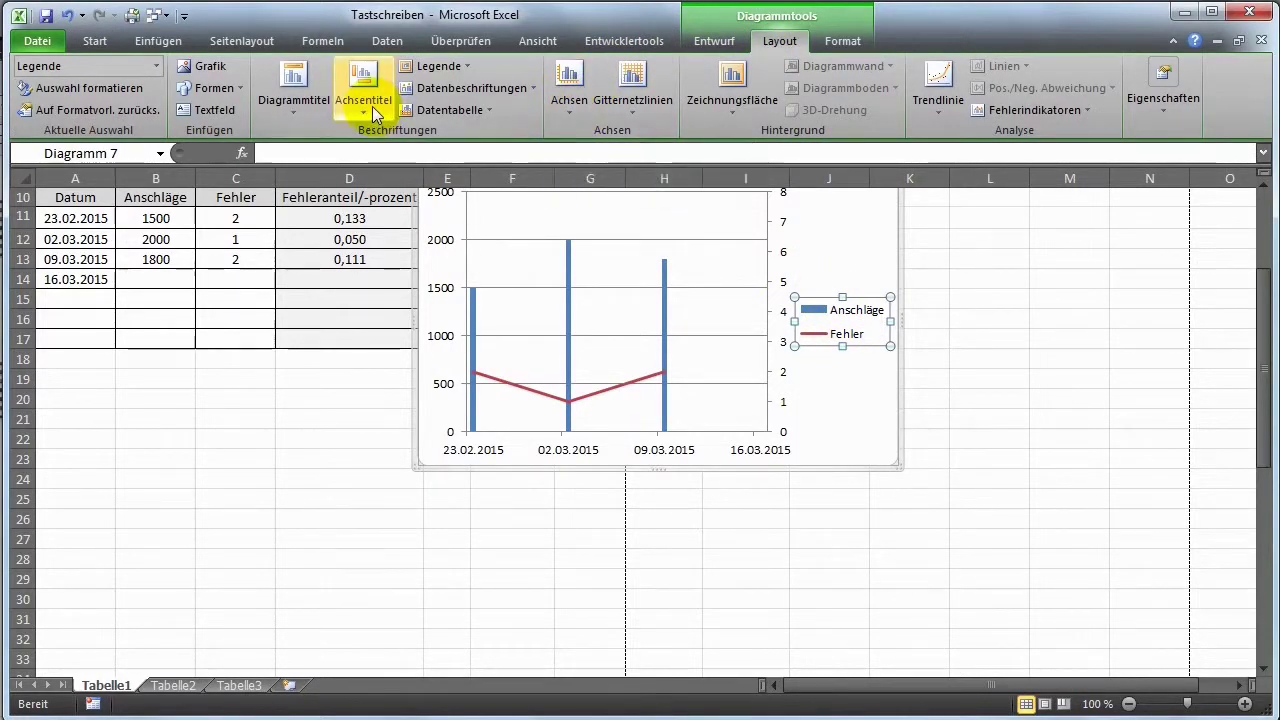
click(722, 107)
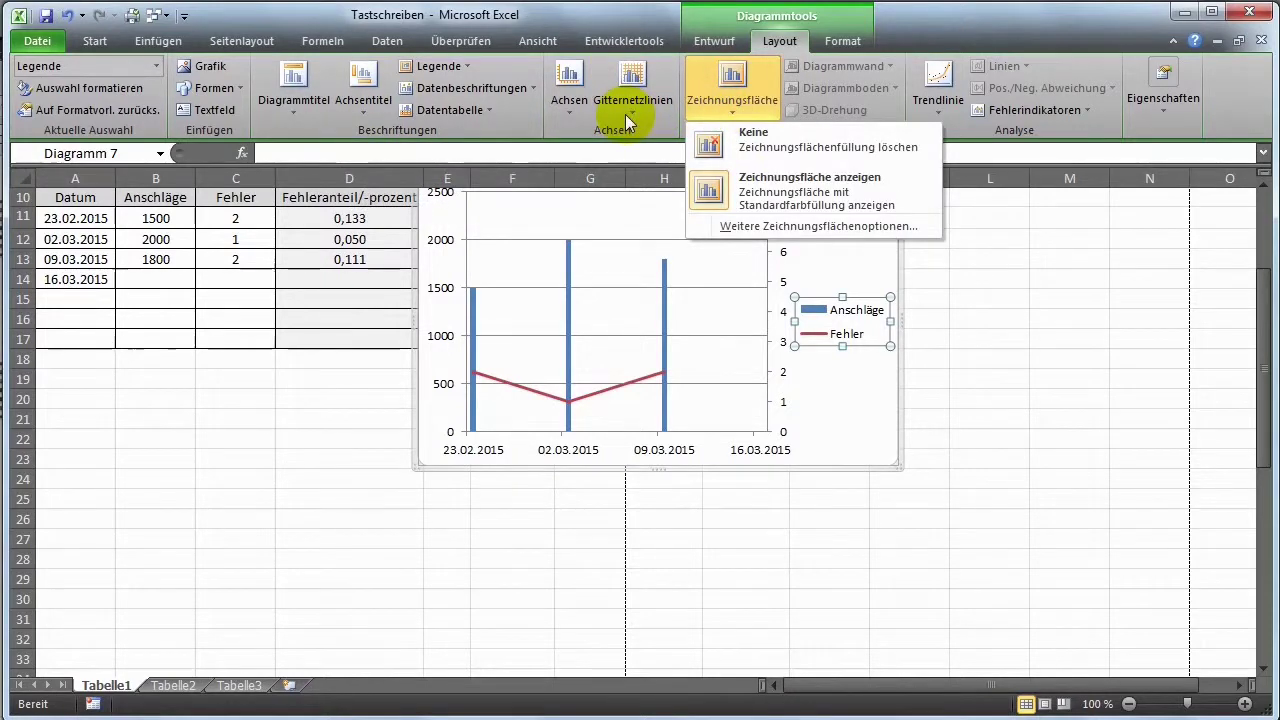
click(572, 110)
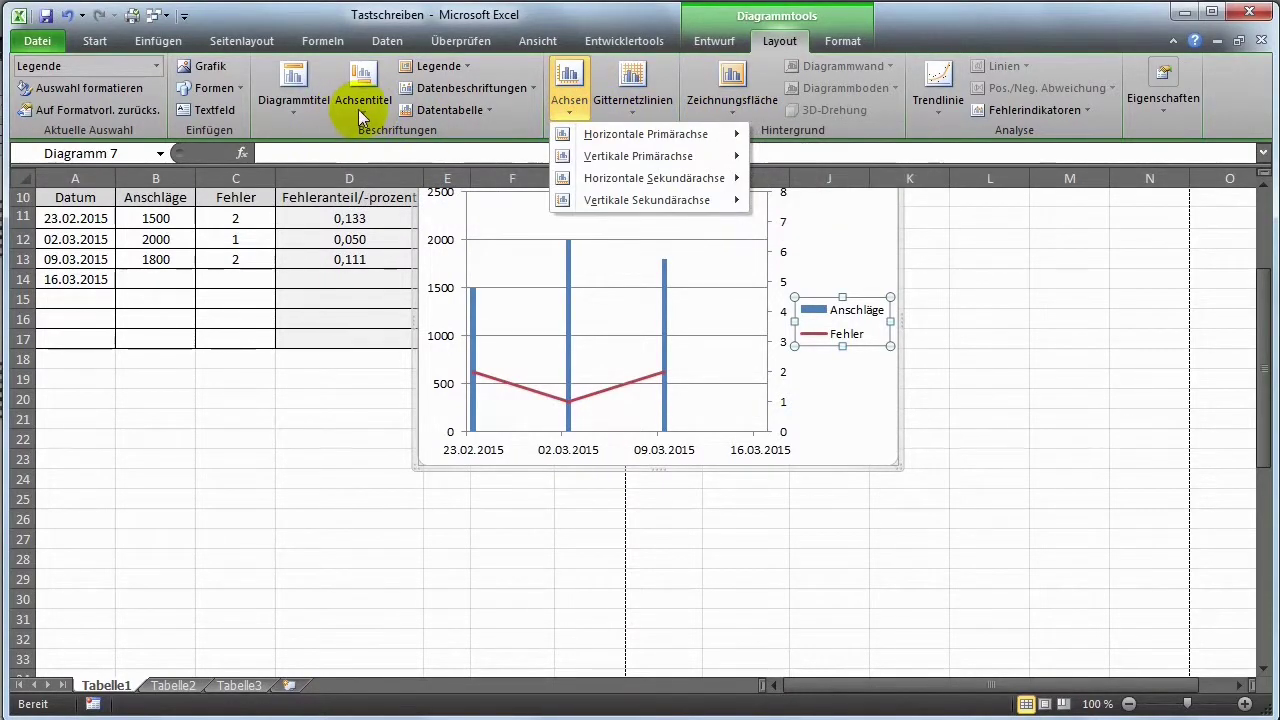
click(434, 66)
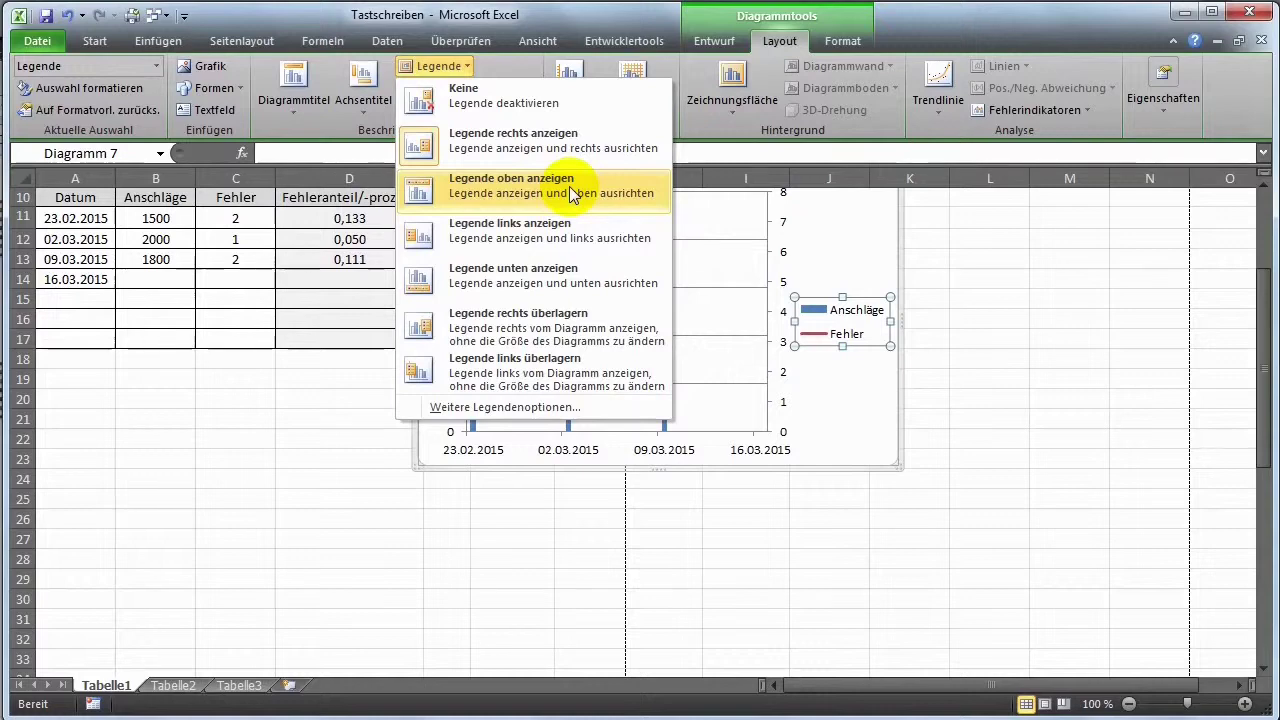
click(565, 270)
Reposition the combined chart beneath the data table, under columns A to F
click(828, 496)
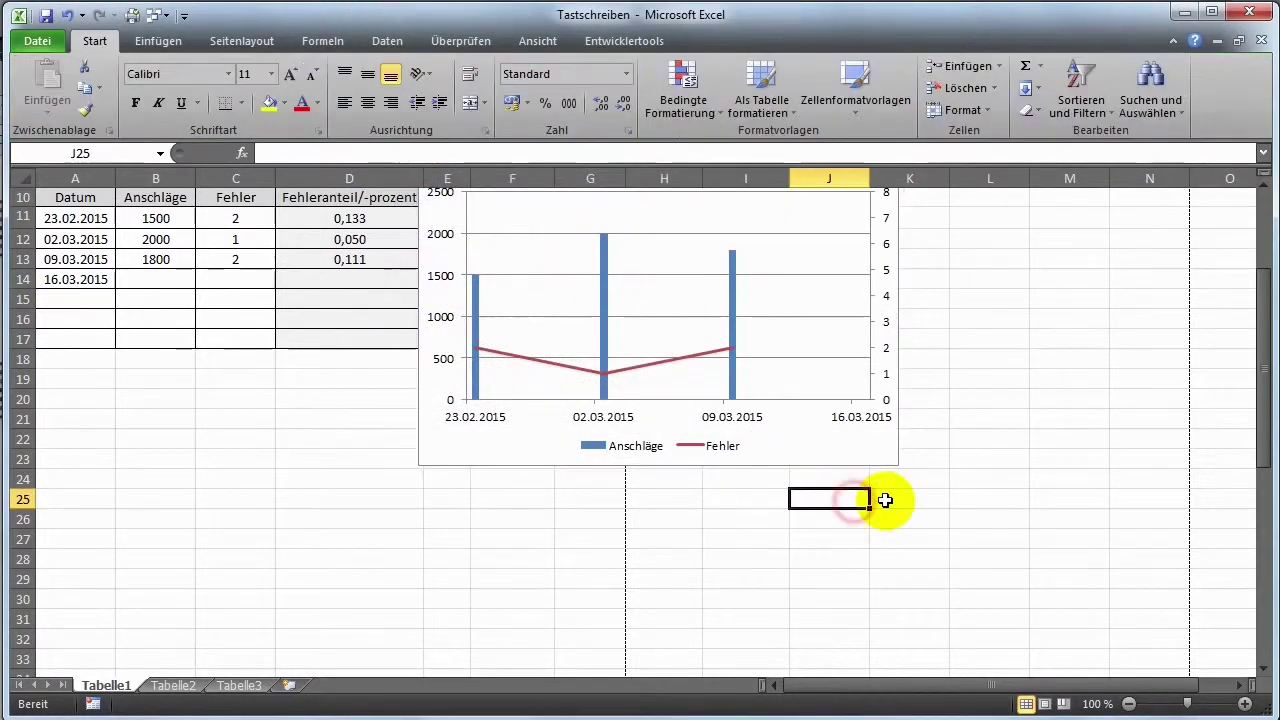
scroll(994, 340, up, 2)
scroll(994, 340, down, 1)
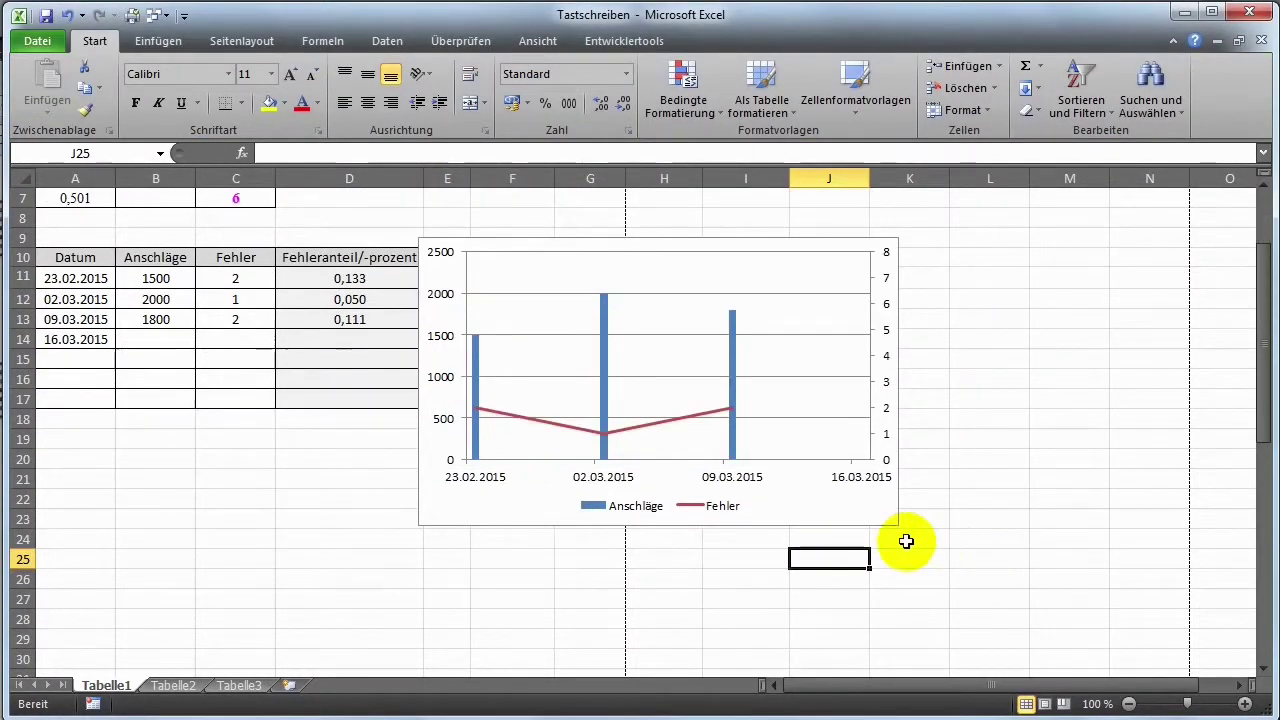
drag(885, 528, 583, 680)
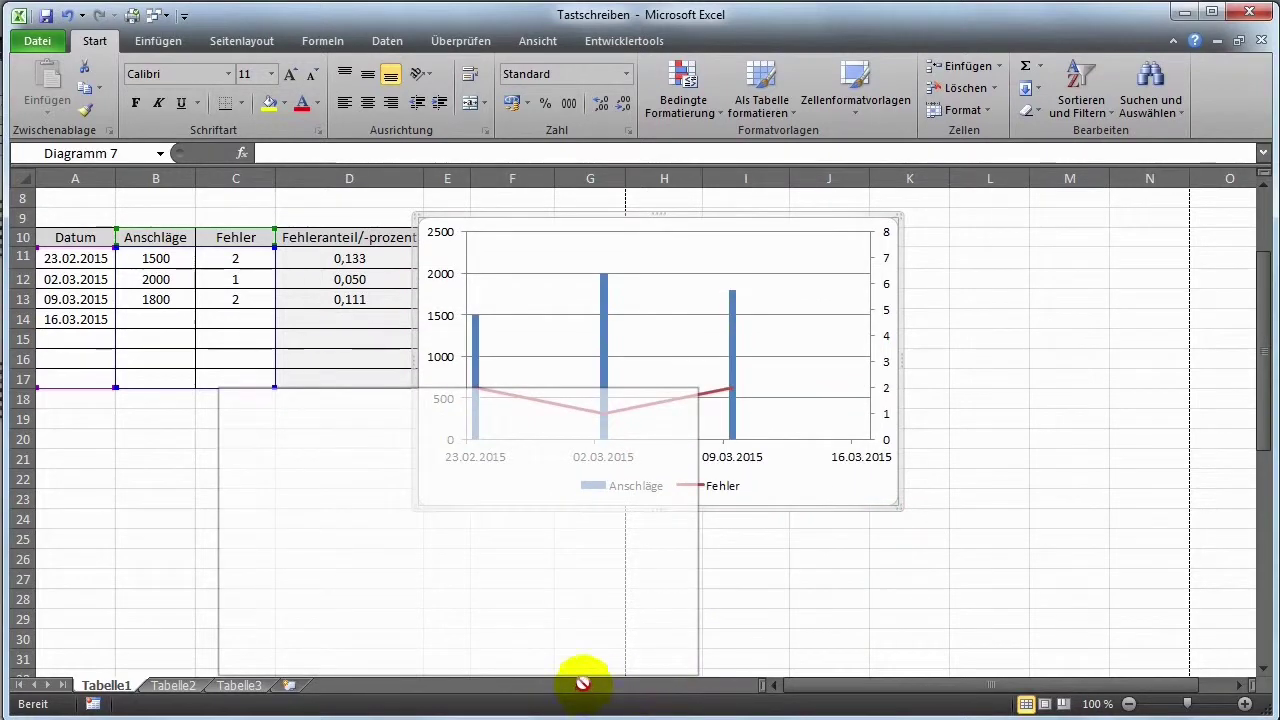
drag(714, 510, 491, 608)
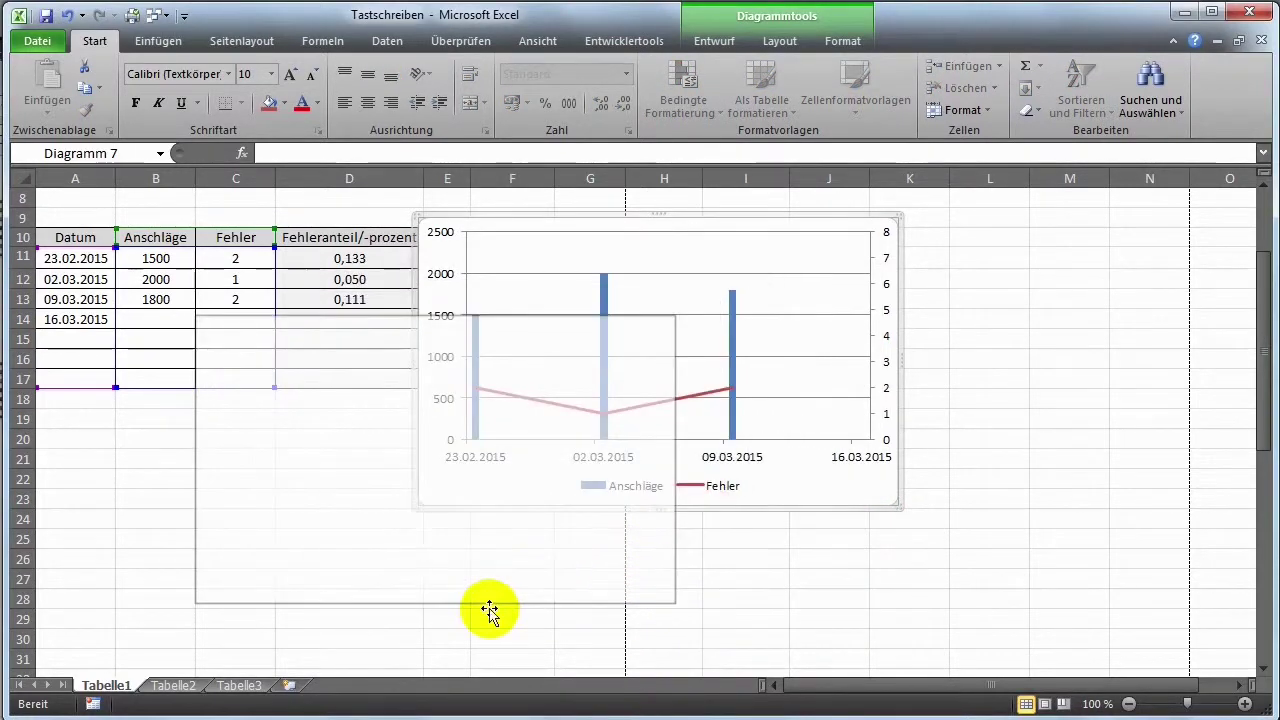
ctrl+scroll(955, 570, down, 1)
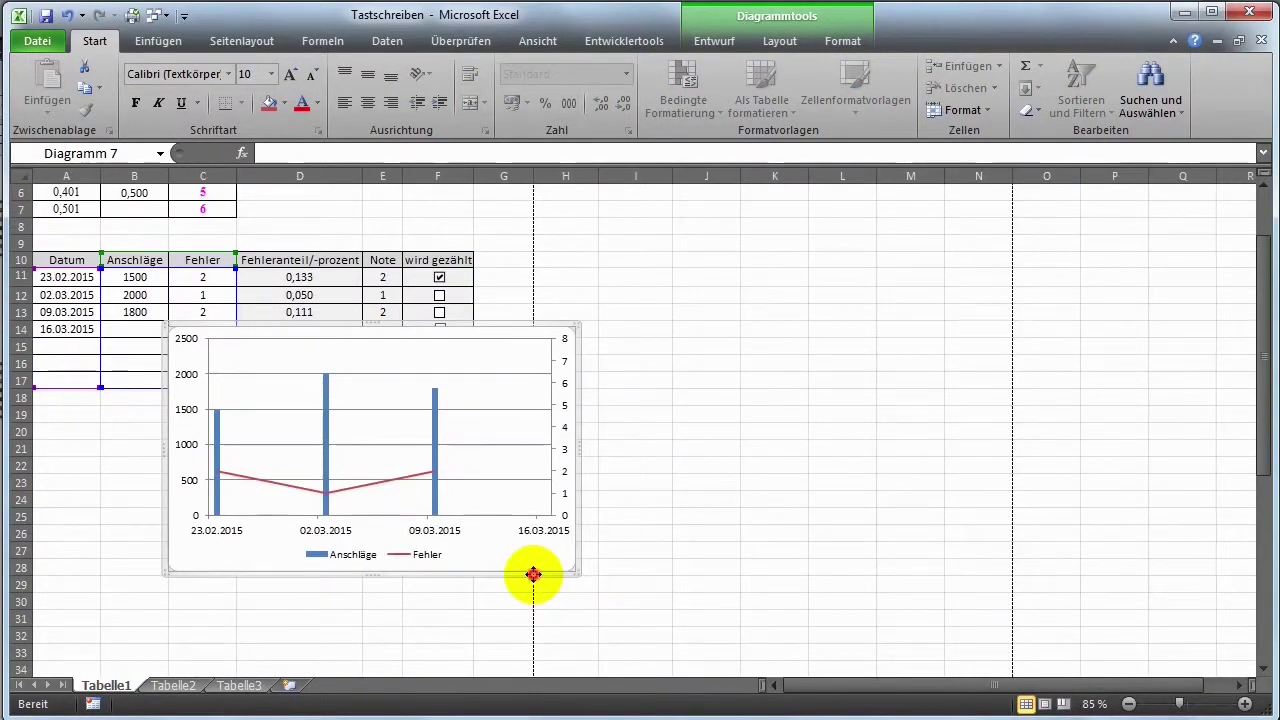
drag(531, 574, 418, 659)
click(776, 600)
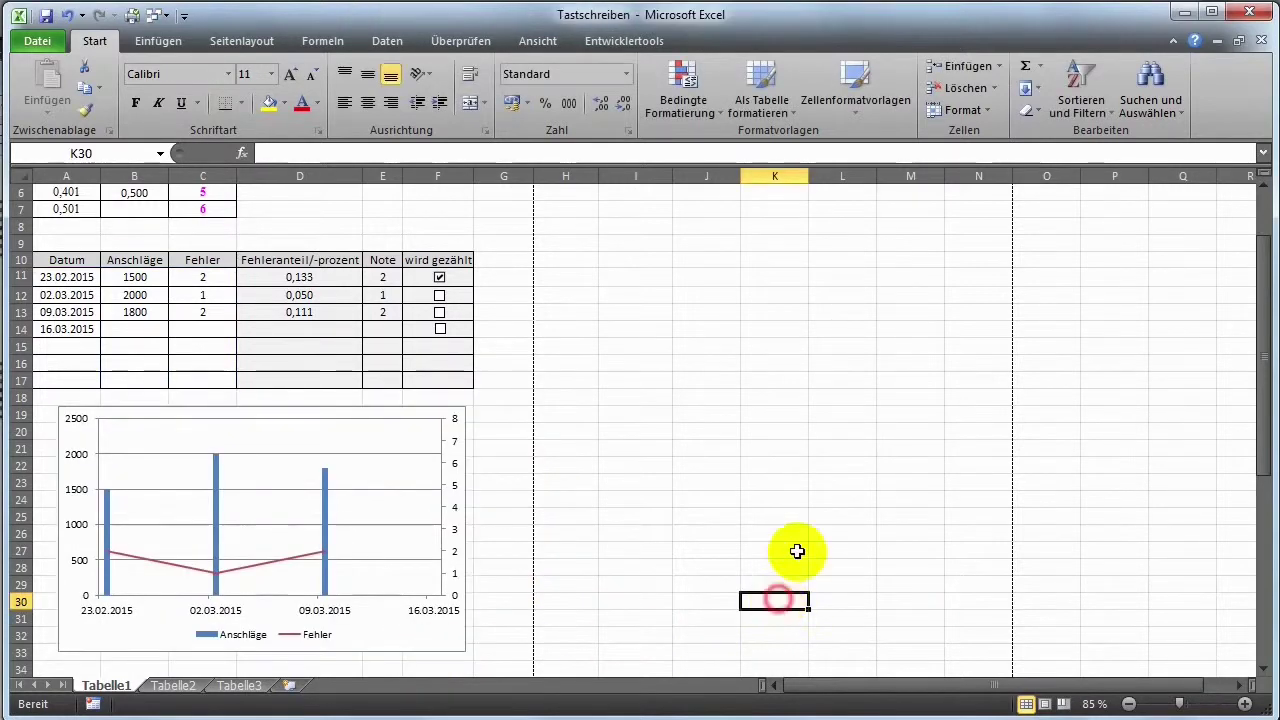
scroll(846, 403, down, 1)
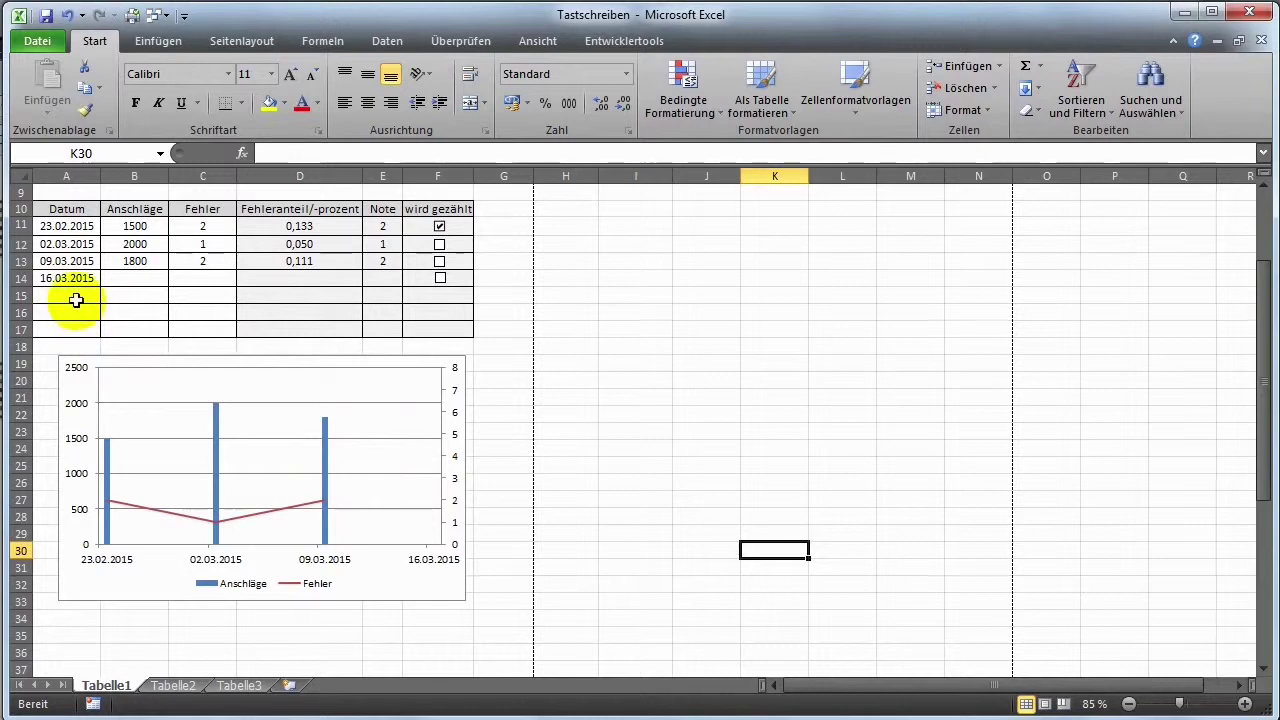
Enter 2000 Anschläge and 0 Fehler for 16.03.2015 in B14 and C14
click(145, 278)
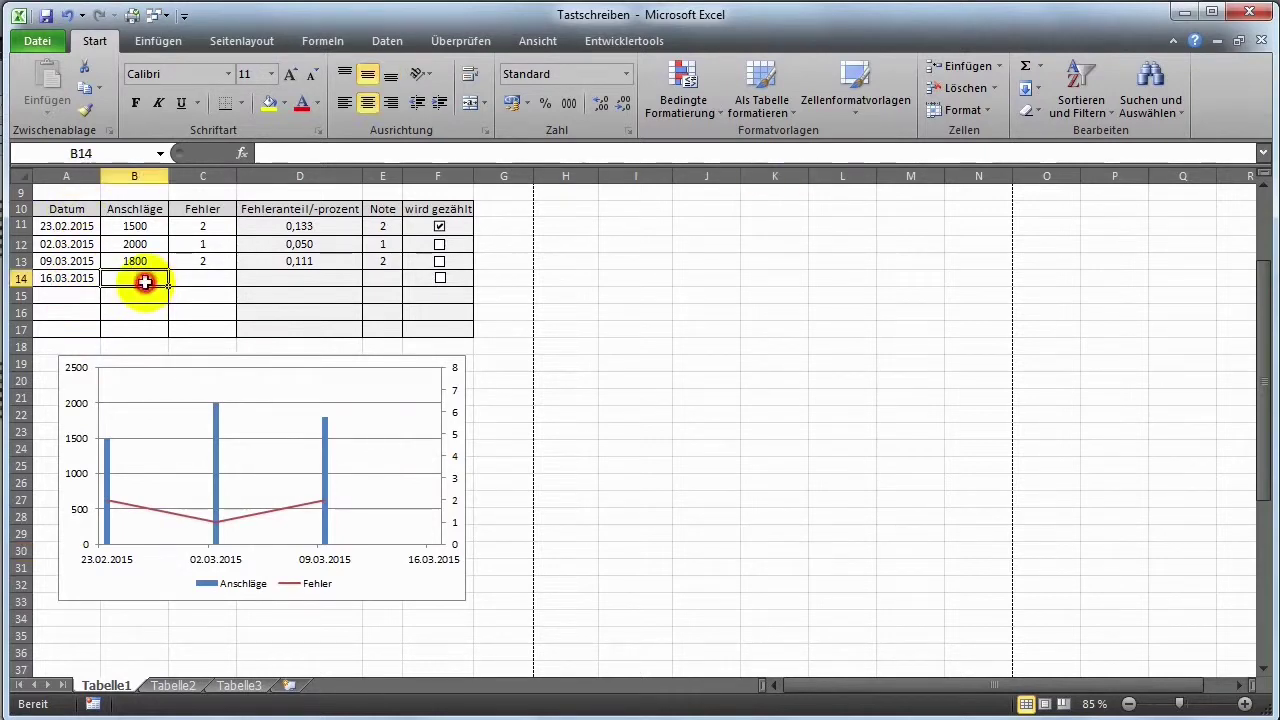
text(2000)
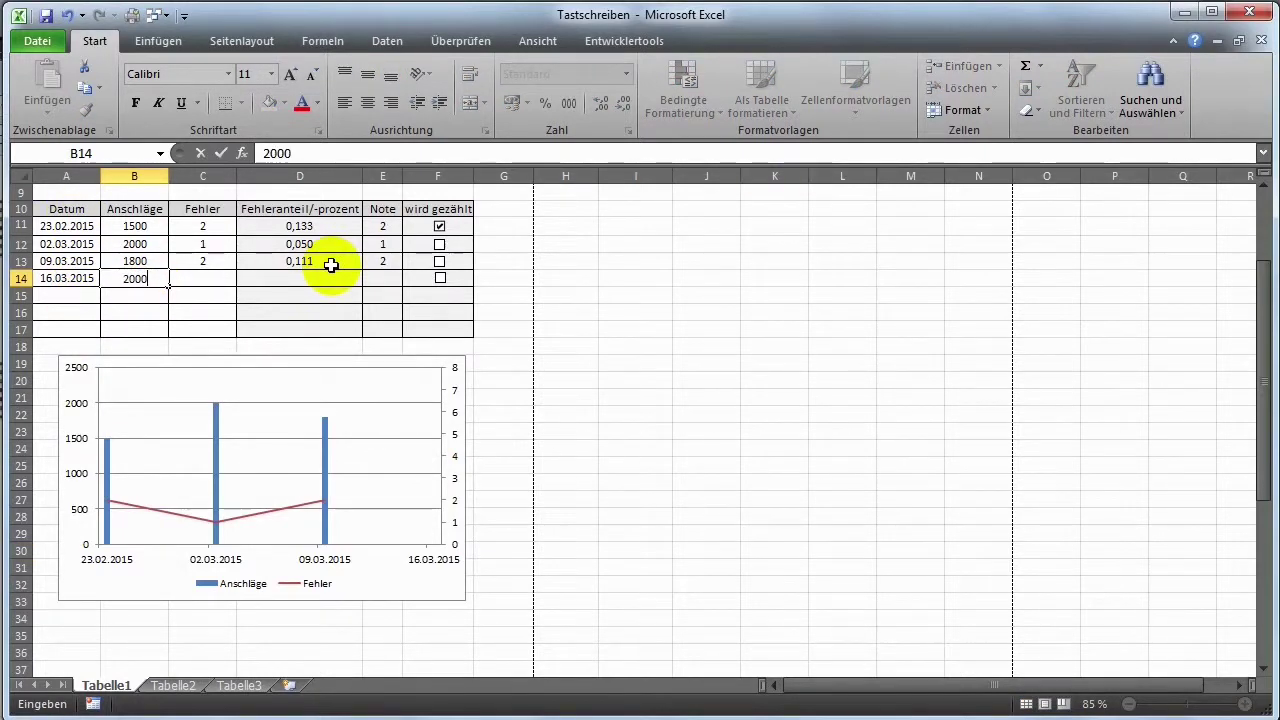
key(Tab)
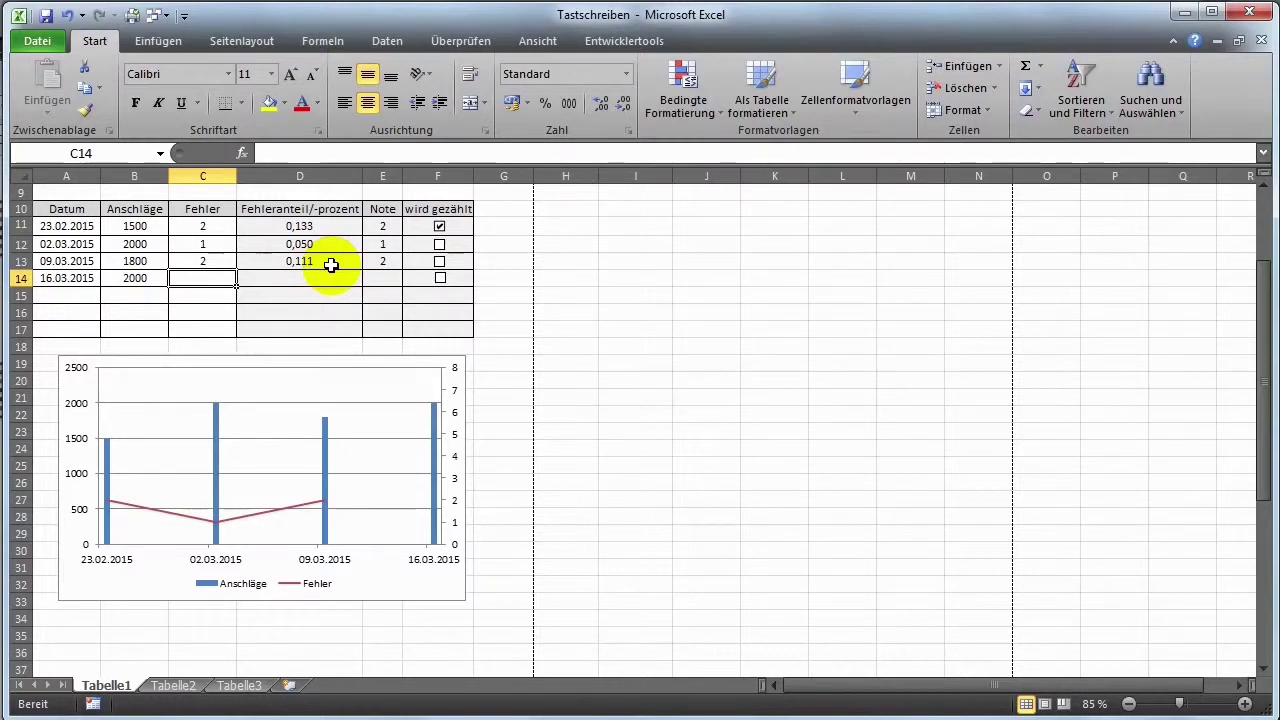
text(0)
key(Tab)
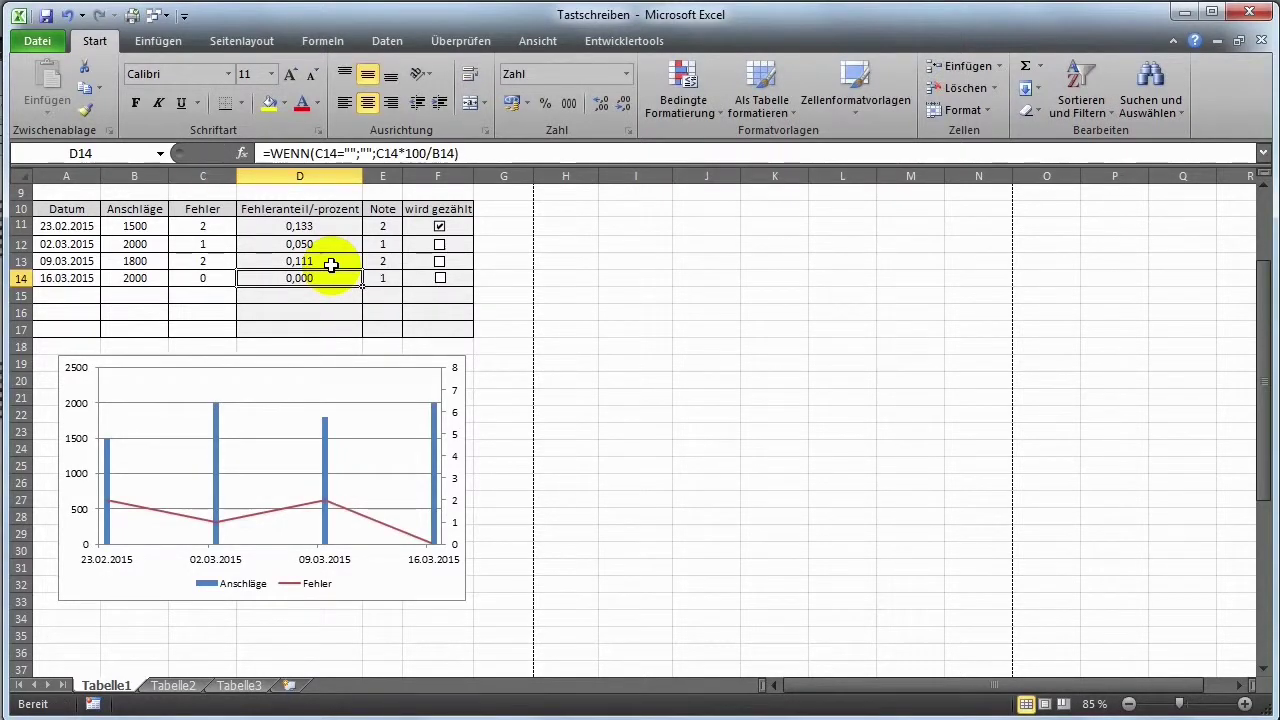
key(Down)
key(Left)
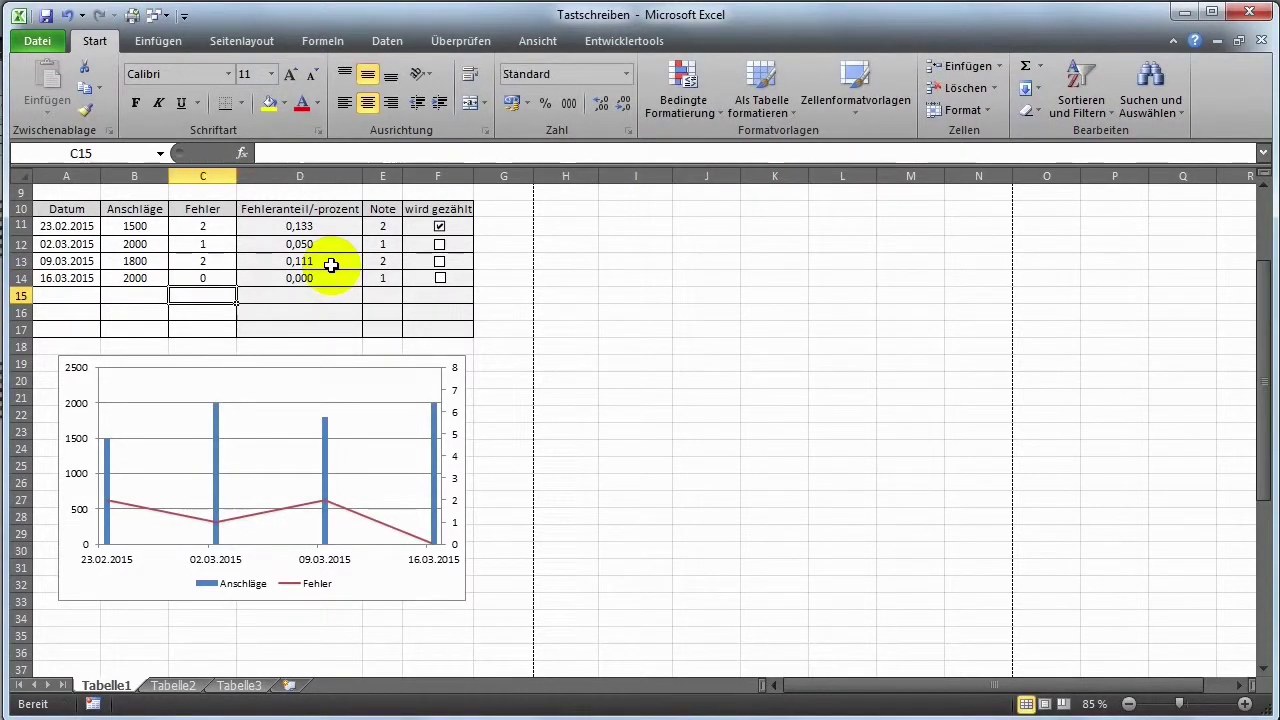
key(Left)
key(Left)
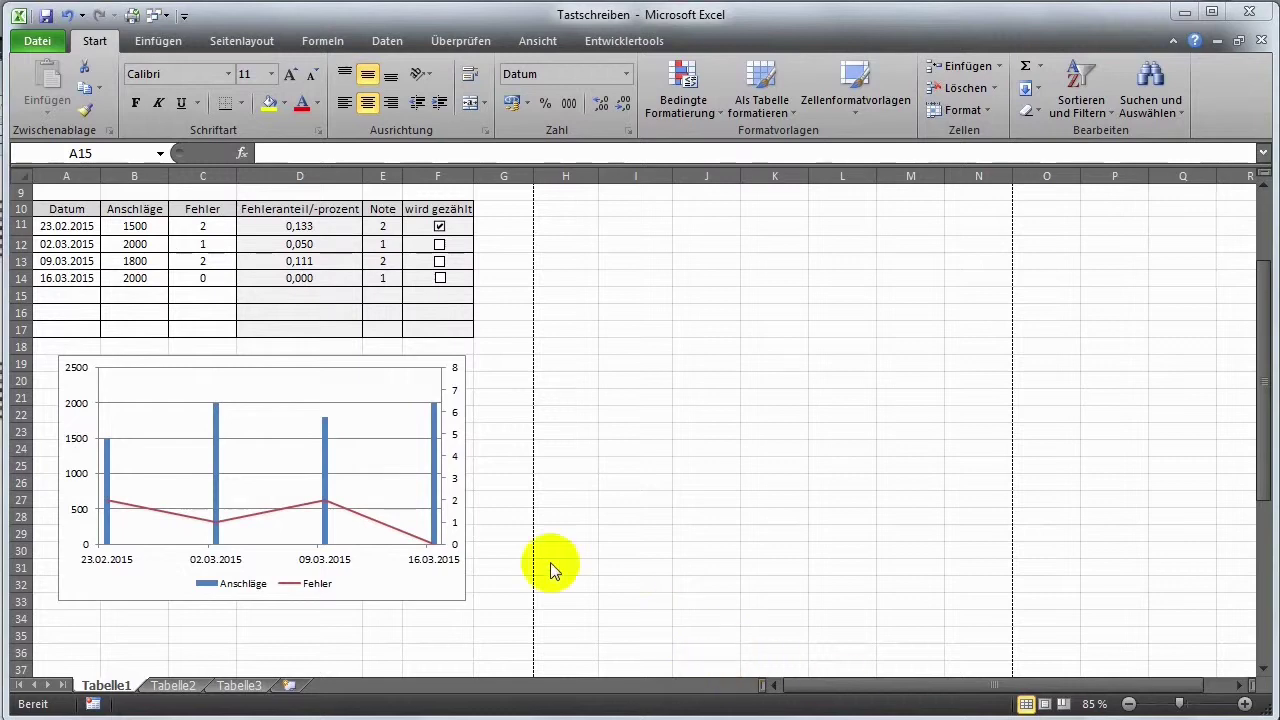
Add a row for 23.03.2015 with 1700 Anschläge and 5 Fehler in A15:C15
click(70, 294)
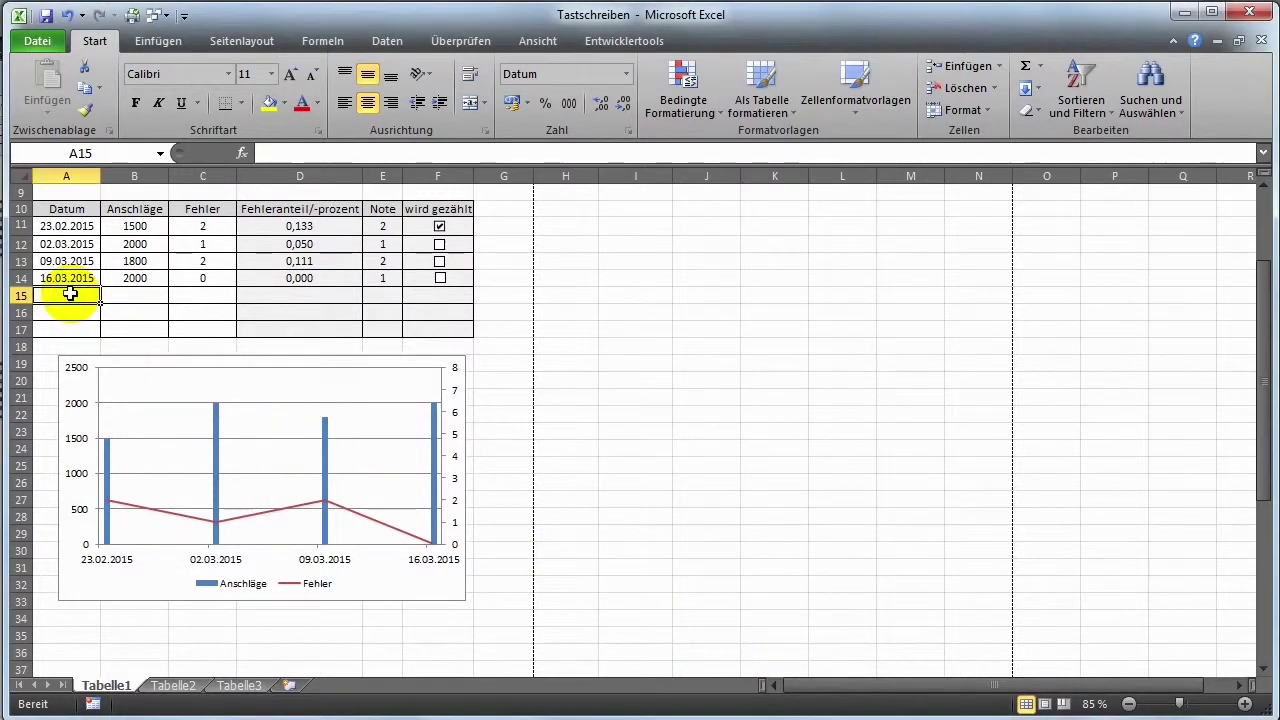
text(23.3.15)
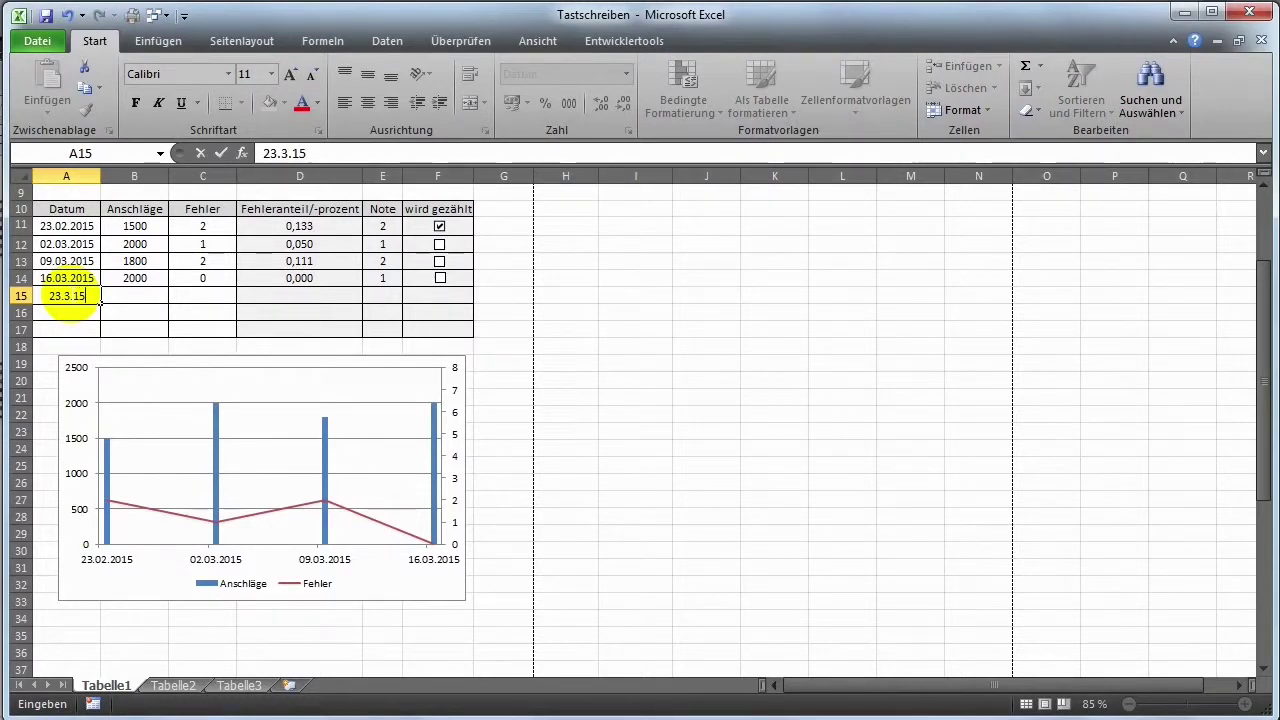
key(Return)
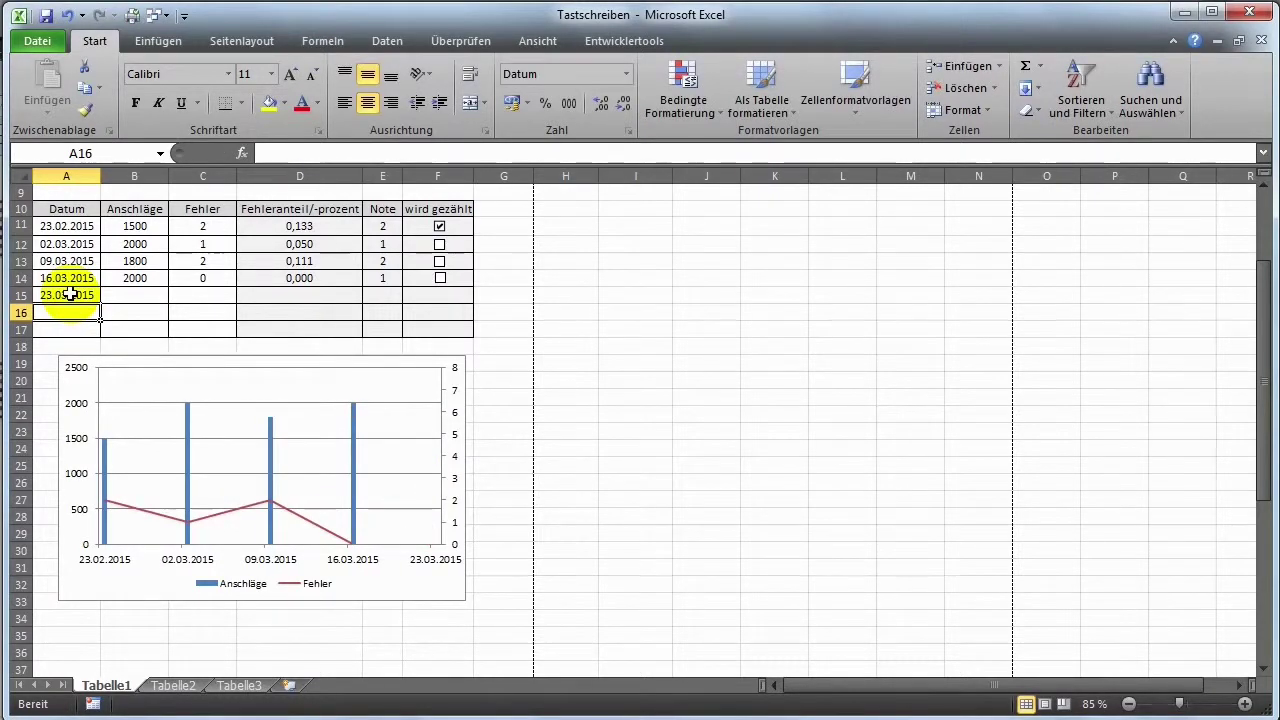
key(Right)
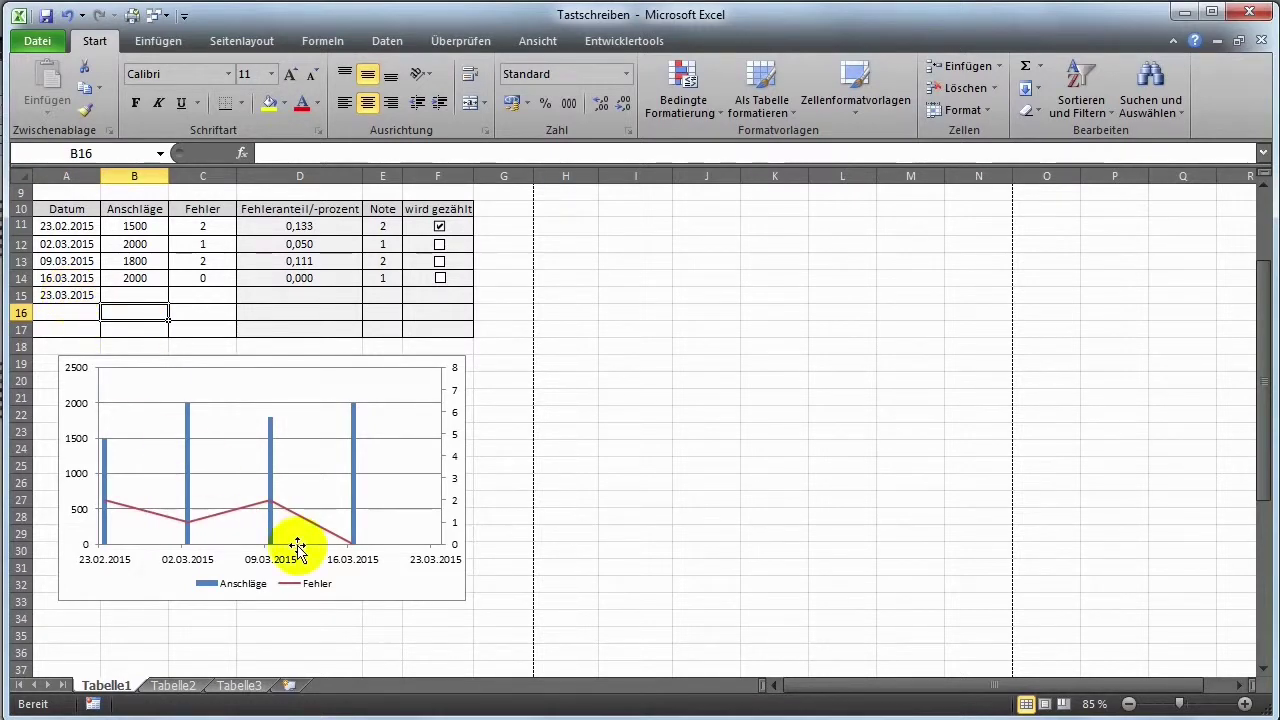
click(150, 295)
text(1700)
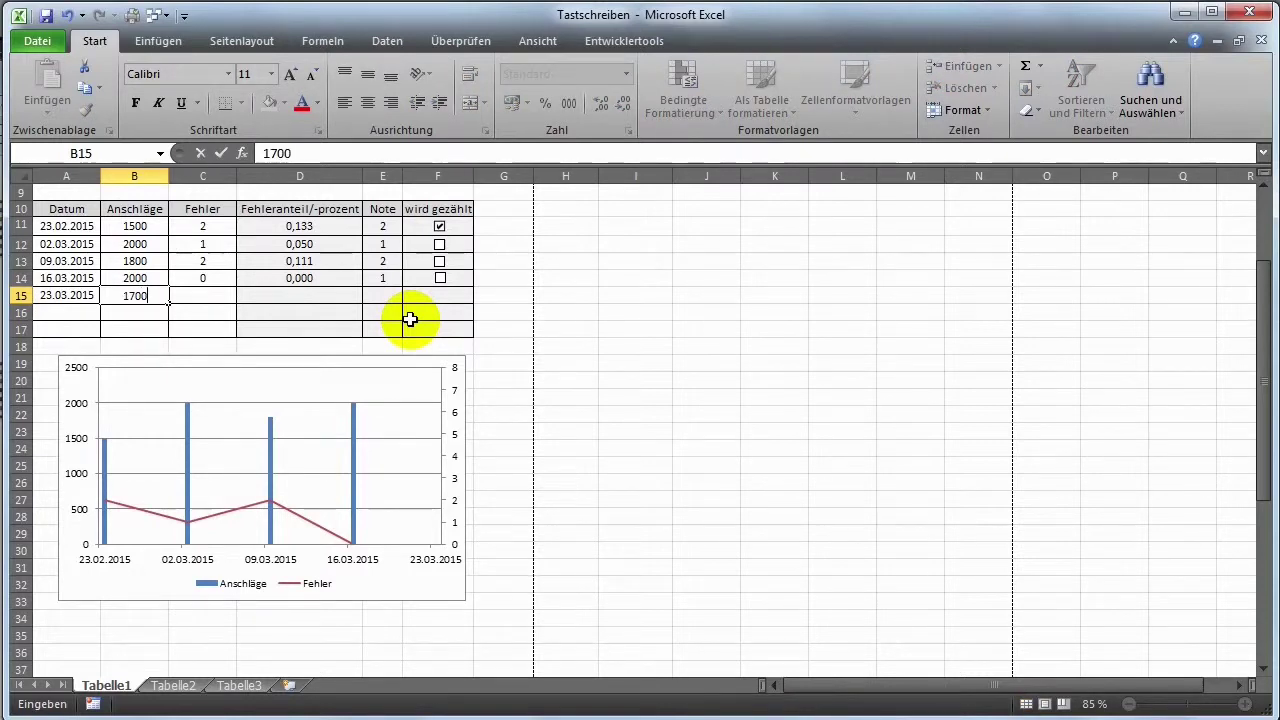
key(Tab)
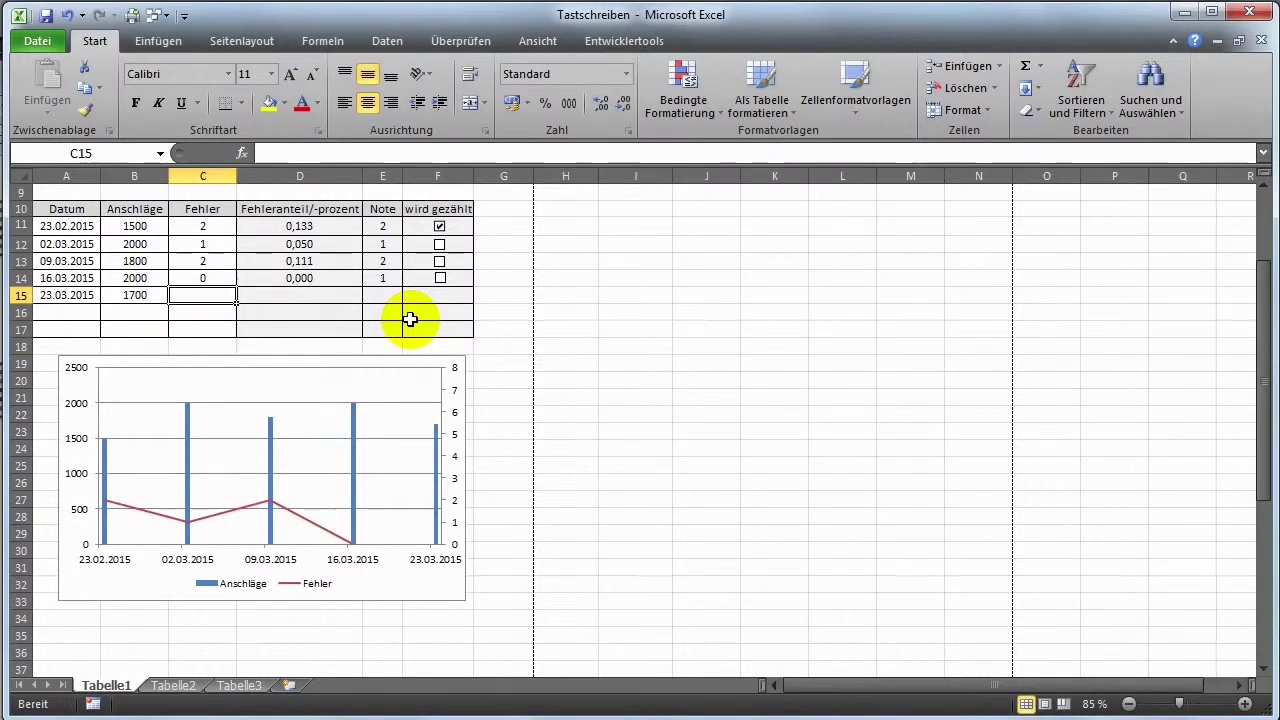
text(5)
key(Tab)
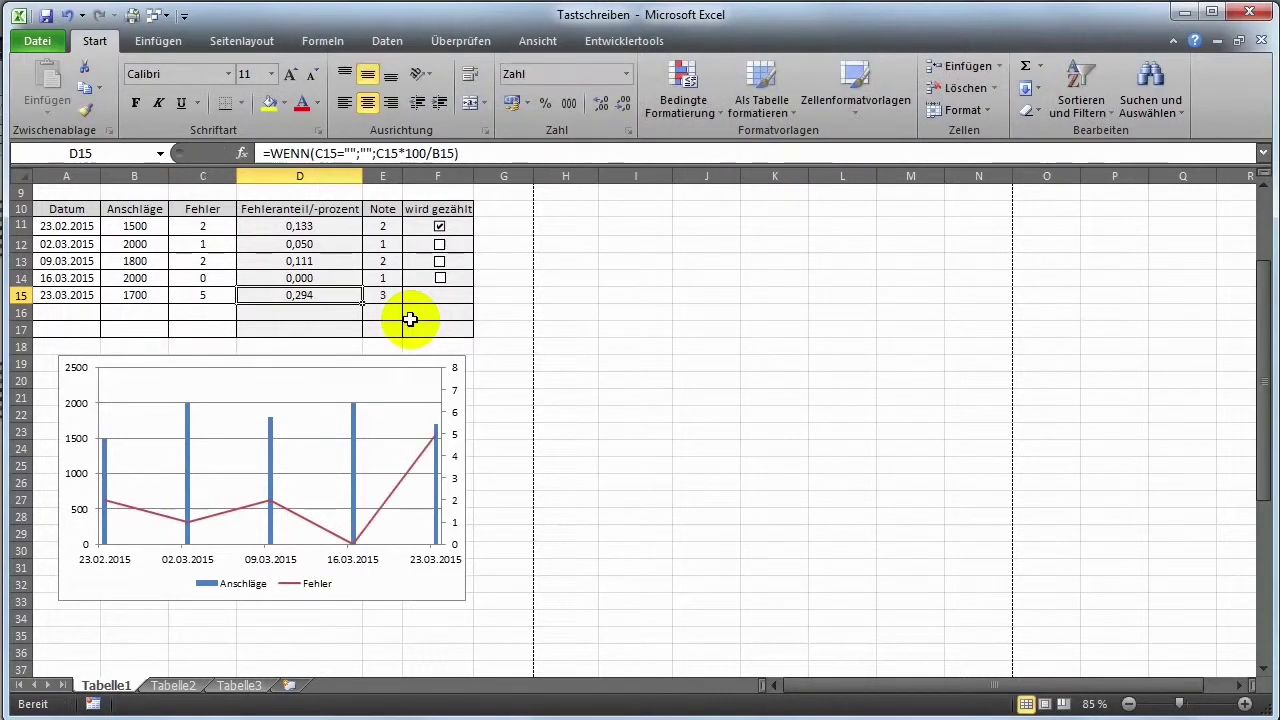
key(Down)
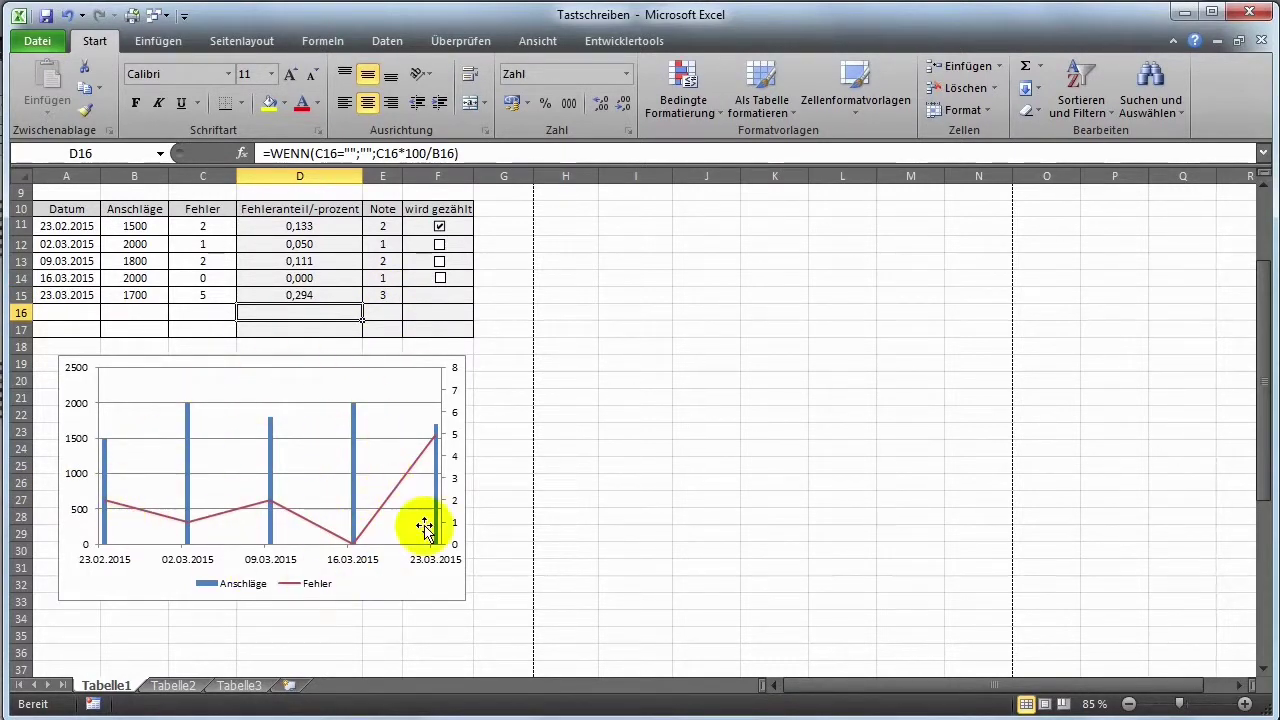
scroll(597, 498, up, 1)
scroll(597, 498, up, 2)
scroll(597, 498, down, 1)
scroll(597, 498, down, 1)
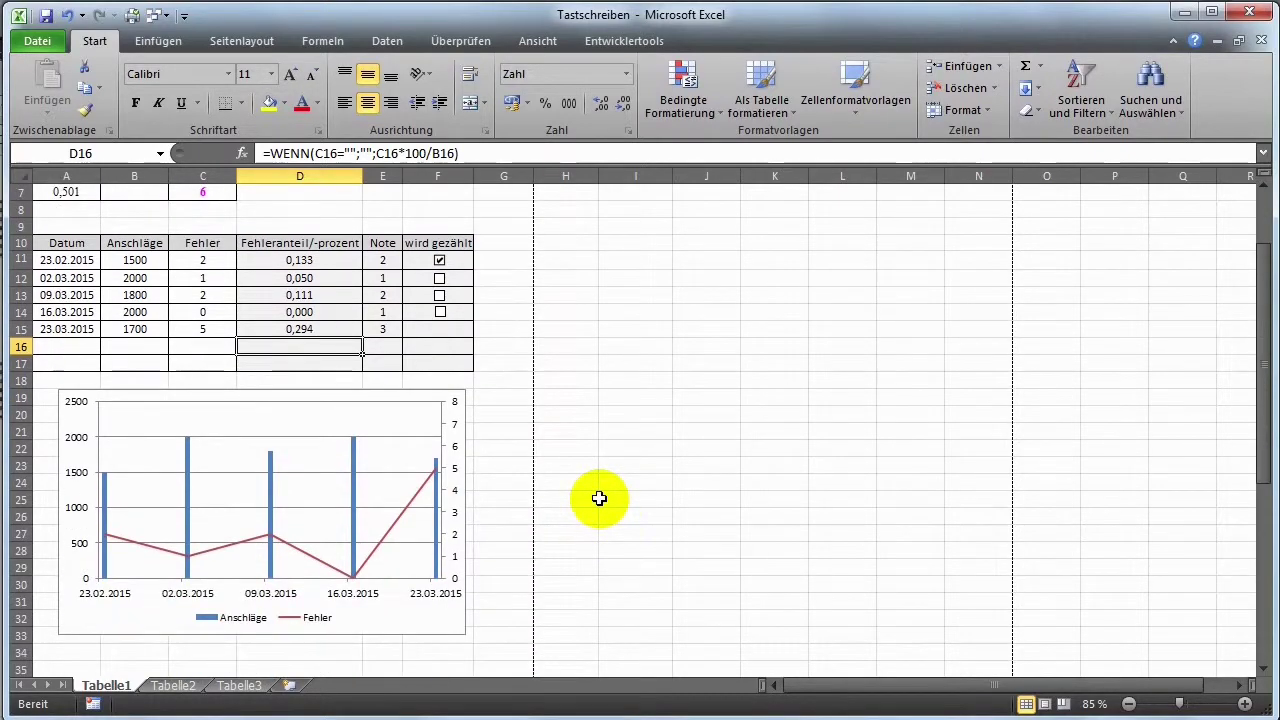
ctrl+scroll(600, 500, down, 1)
ctrl+scroll(614, 503, down, 1)
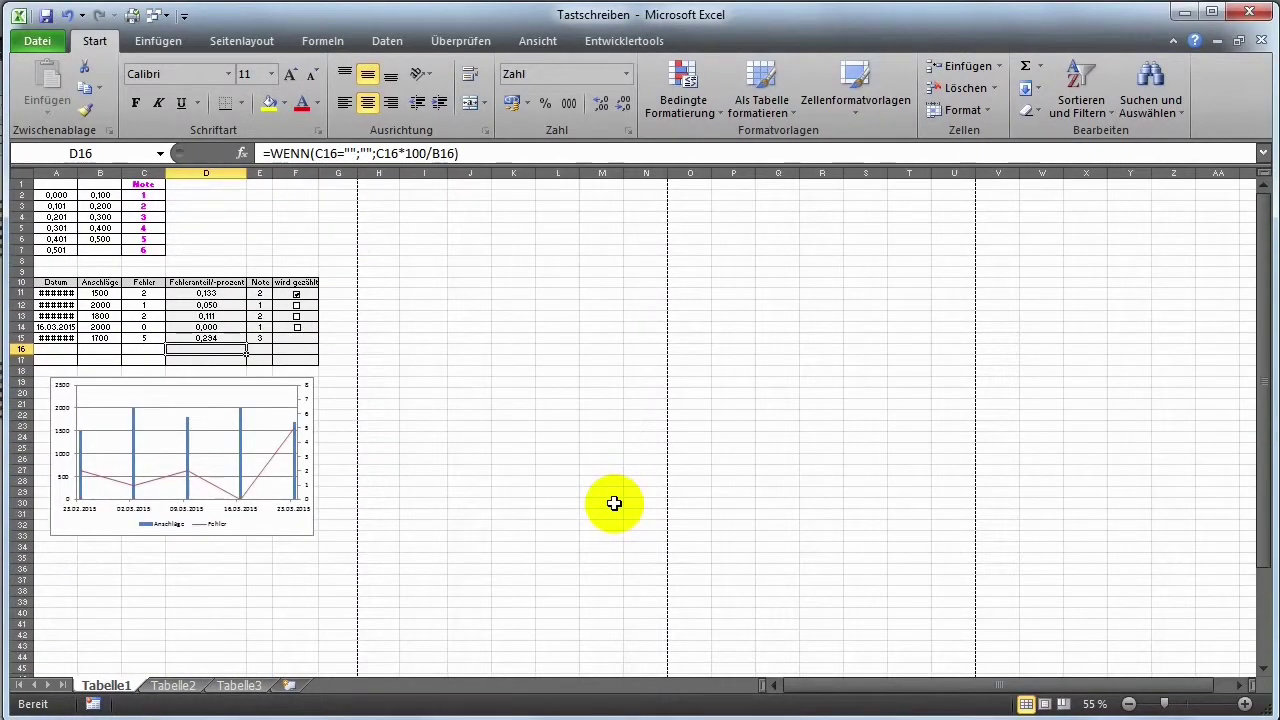